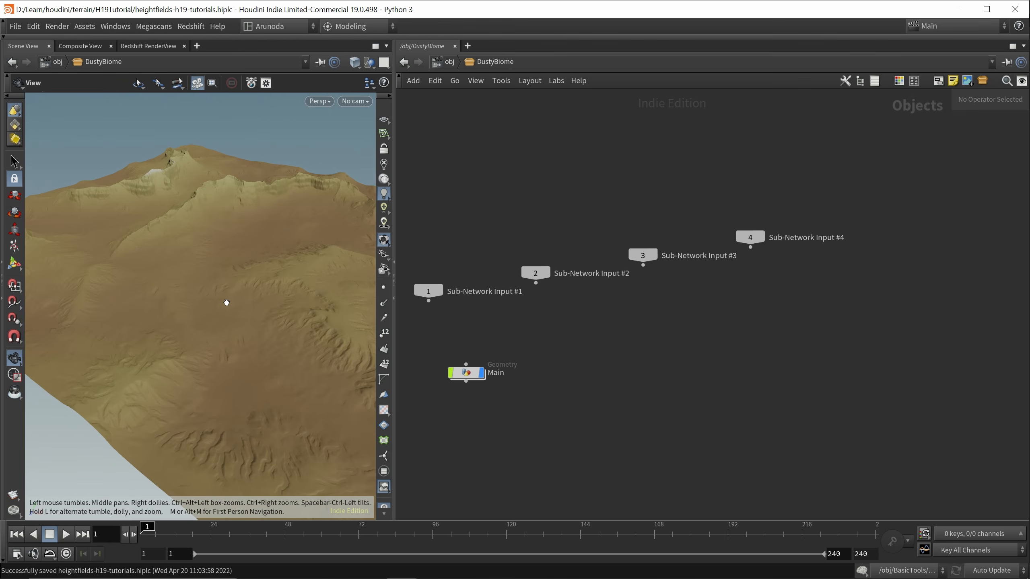
pyautogui.scroll(3, 227, 302)
pyautogui.scroll(-4, 227, 303)
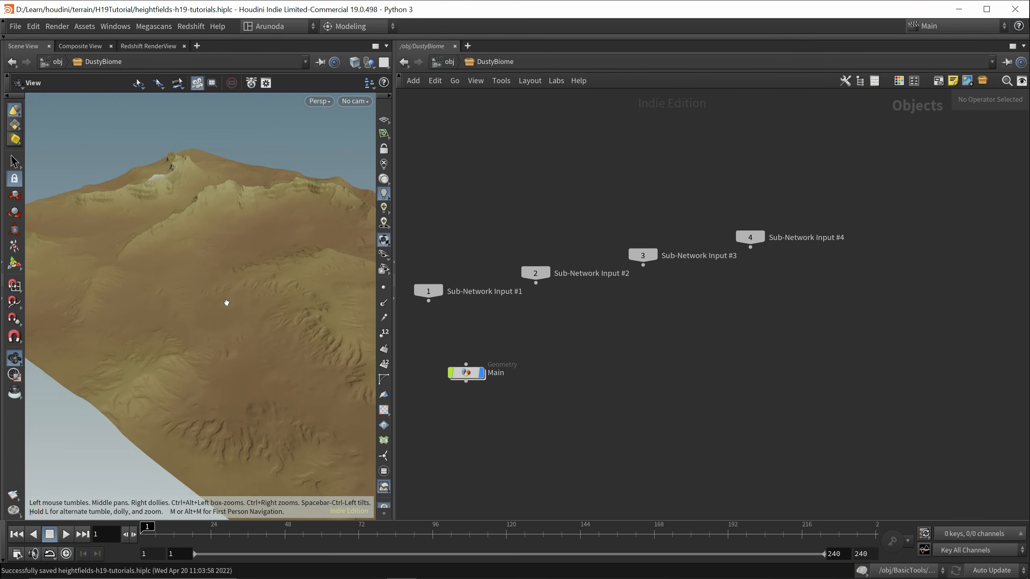
pyautogui.moveTo(219, 292); pyautogui.dragTo(180, 283)
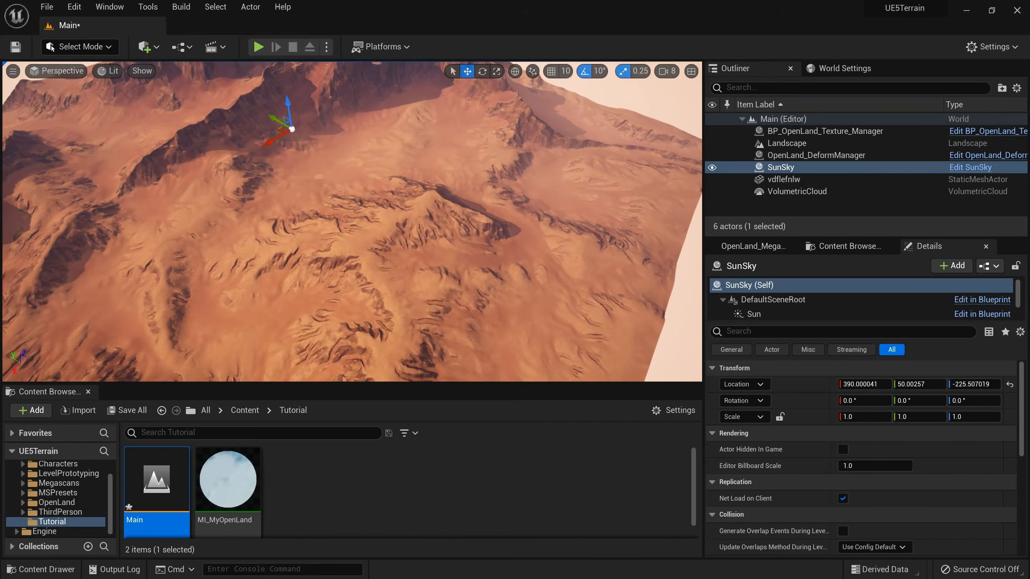
# - Switch to Unreal Engine, inspect the desert landscape at ground level, and playtest it with the third-person character
pyautogui.moveTo(352, 221); pyautogui.dragTo(310, 187, button='right')
pyautogui.press('w')
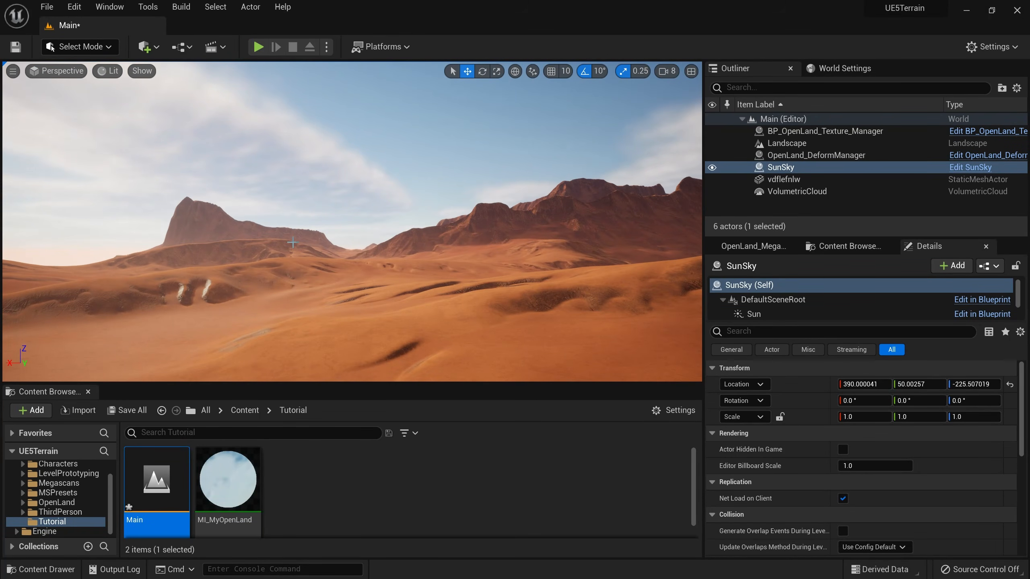
pyautogui.hotkey('alt', 'p')
pyautogui.press('w')
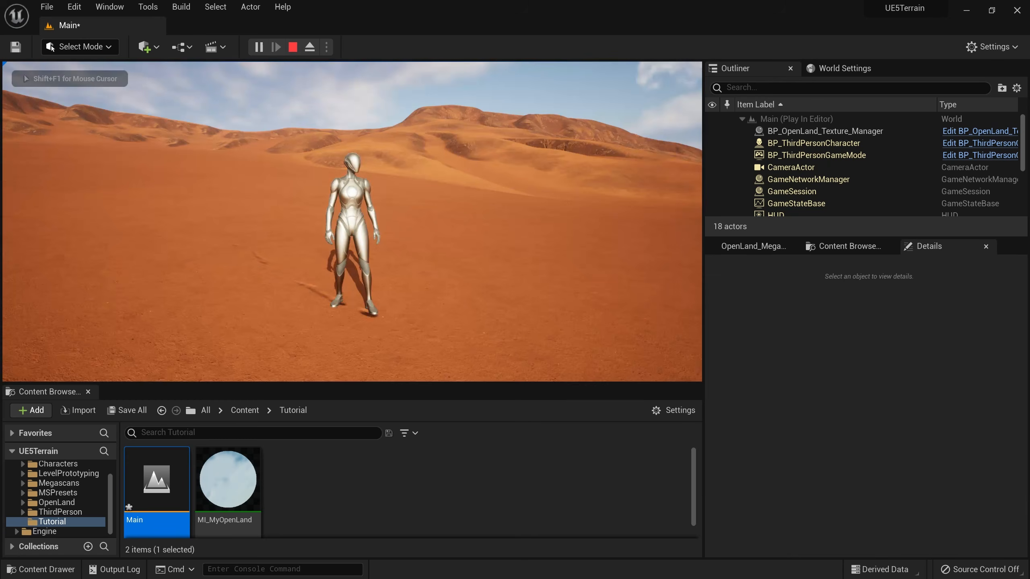
pyautogui.press('w')
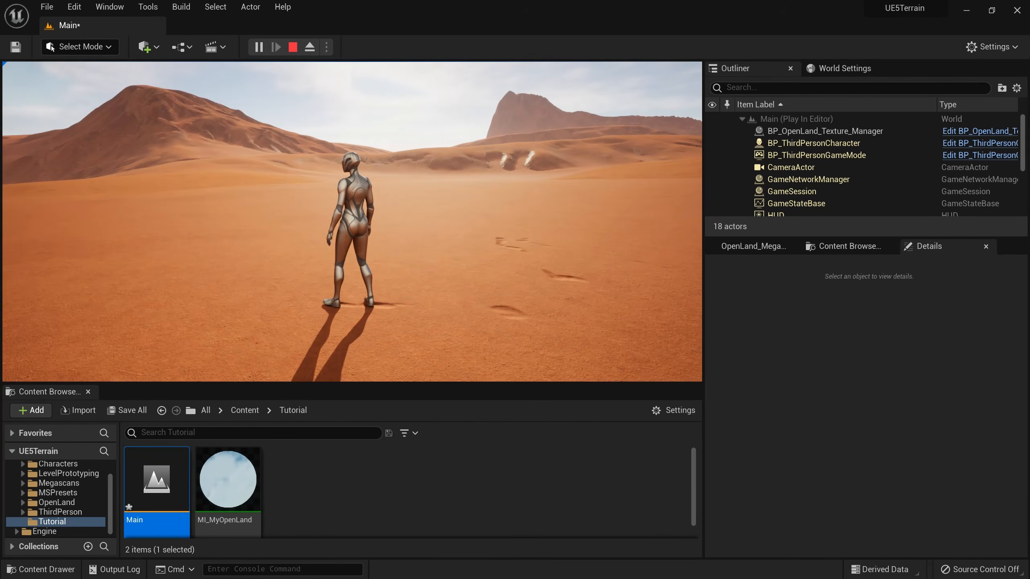
pyautogui.press('Escape')
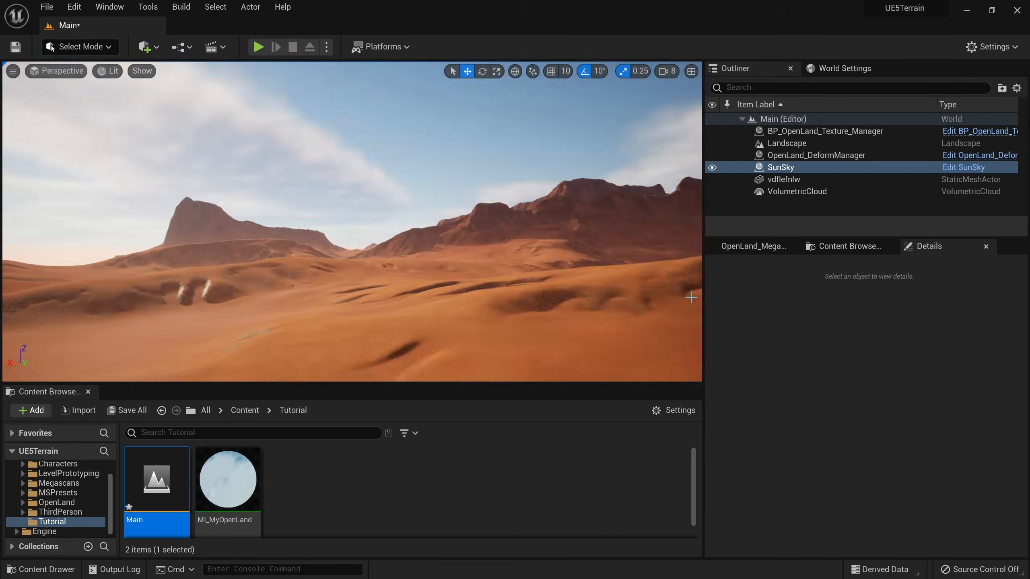
pyautogui.moveTo(352, 221); pyautogui.dragTo(584, 272, button='right')
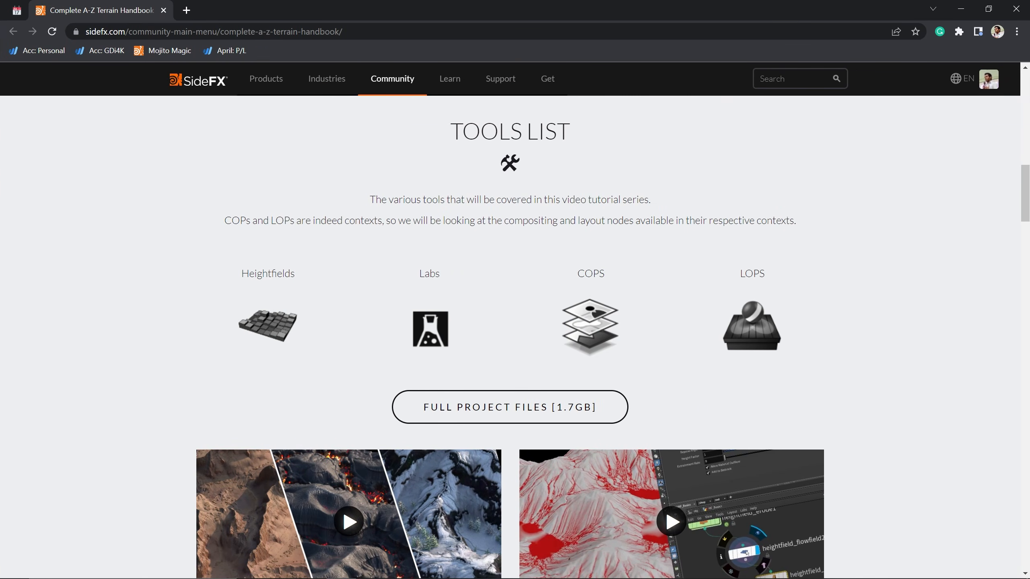
# - Switch to the browser and review the terrain handbook page from the project files section to the Dusty Biome tutorials
pyautogui.scroll(-4, 392, 207)
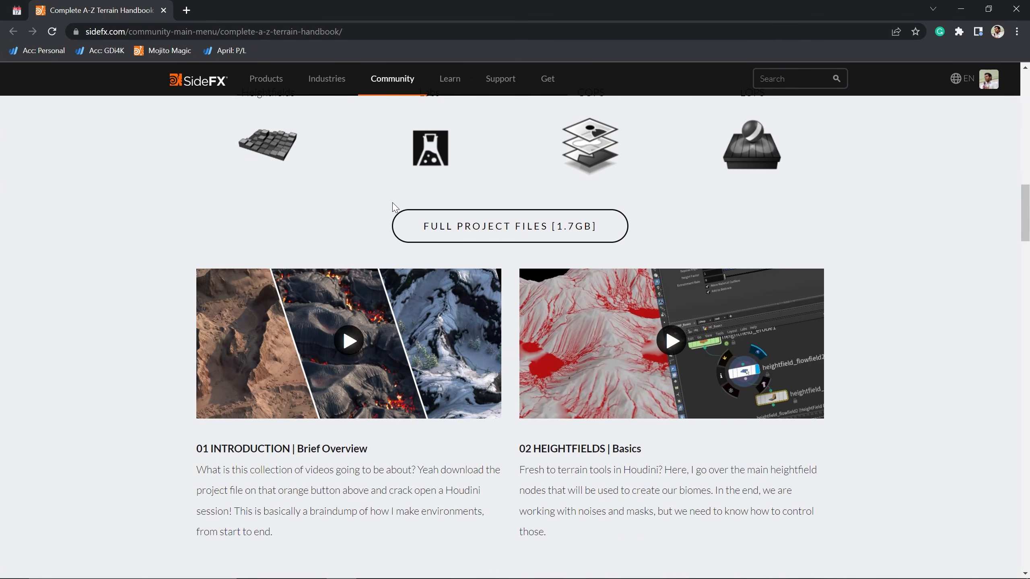
pyautogui.scroll(-12, 394, 207)
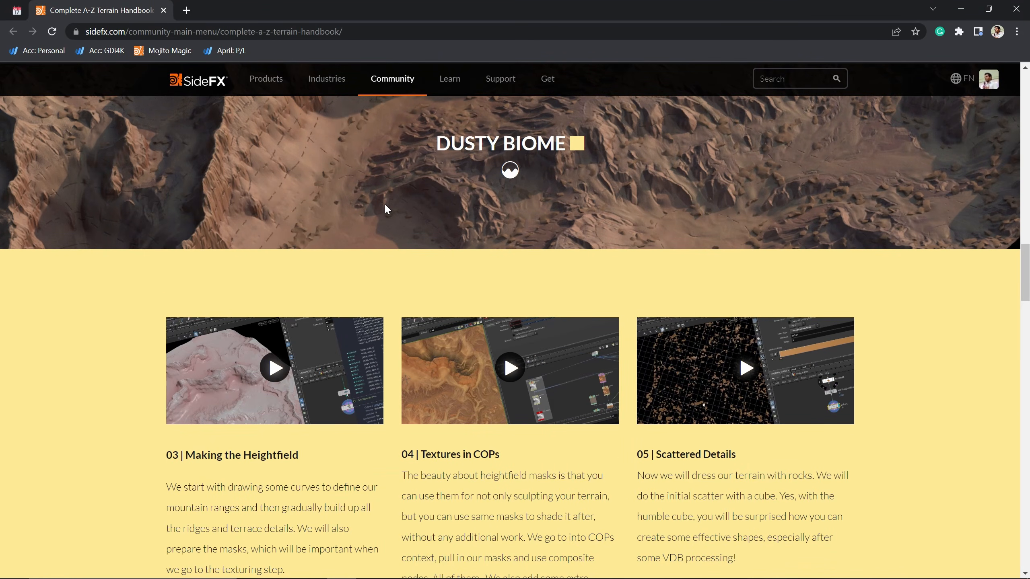
pyautogui.scroll(-1, 388, 209)
pyautogui.scroll(5, 387, 209)
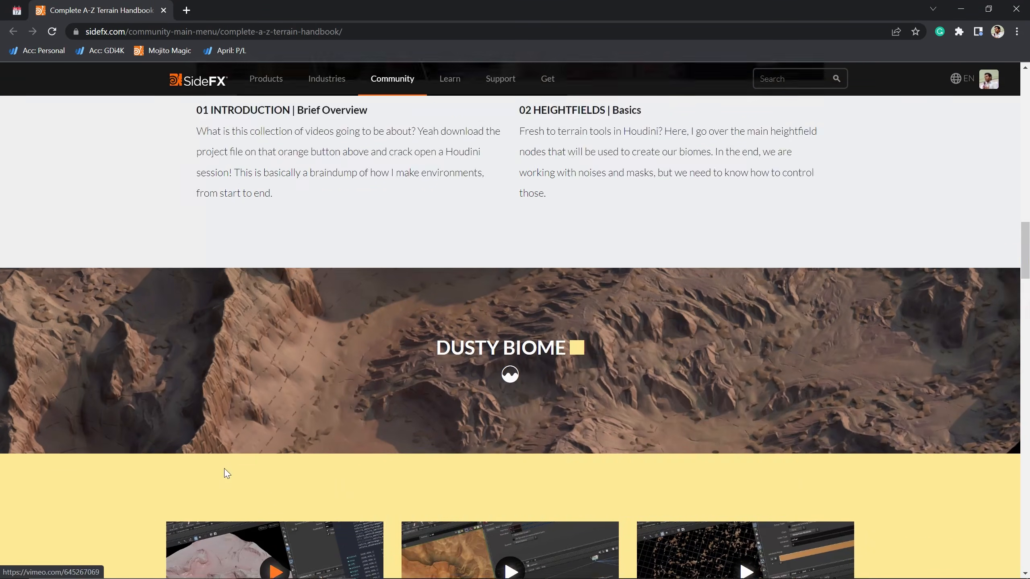
pyautogui.scroll(-4, 224, 471)
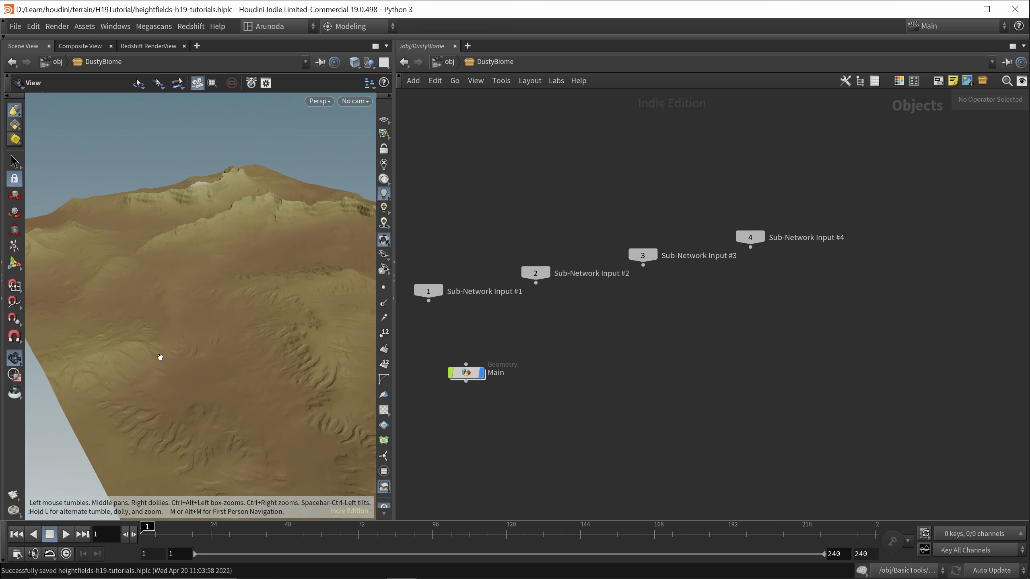
# - In Houdini, add a COP2 Network next to the Main geometry in DustyBiome and name it Images
pyautogui.moveTo(161, 357); pyautogui.dragTo(179, 345)
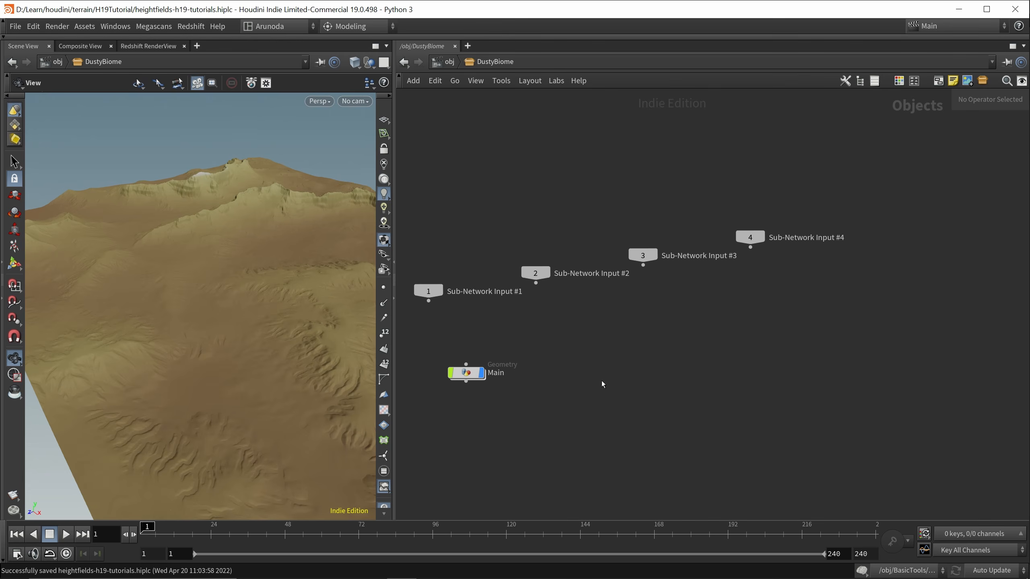
pyautogui.press('Tab')
pyautogui.moveTo(602, 362)
pyautogui.write('cop')
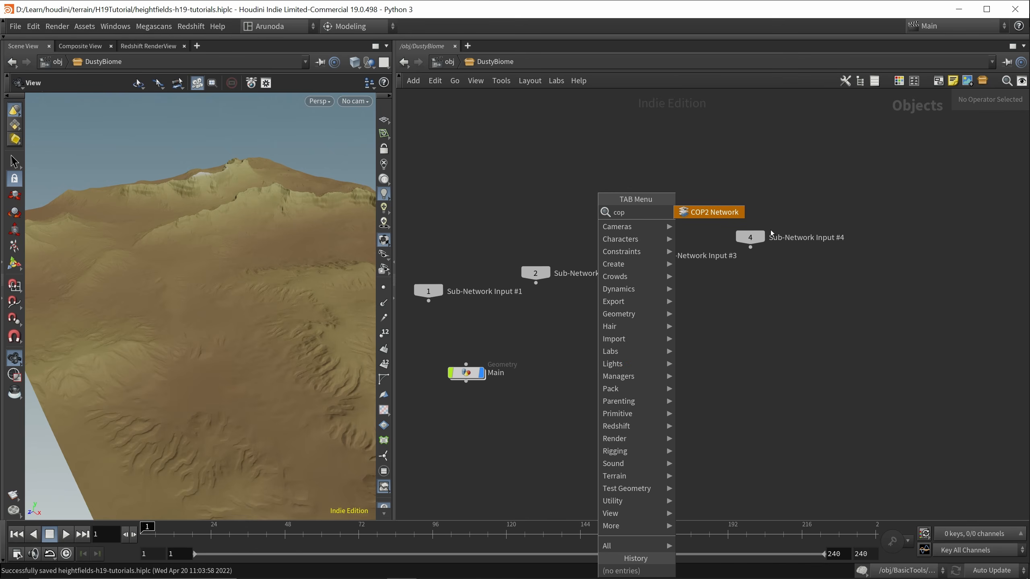
pyautogui.press('Return')
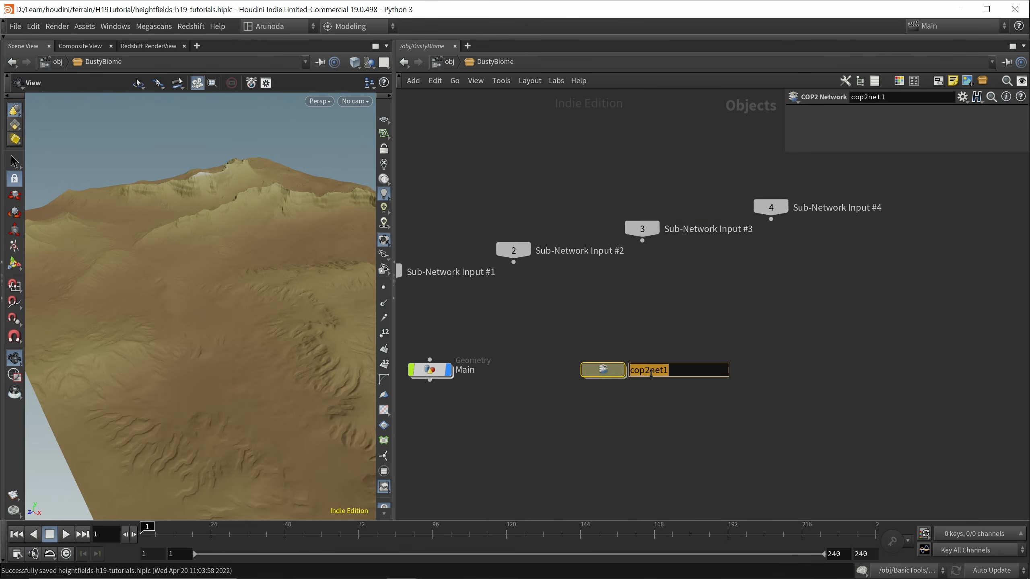
pyautogui.write('Images')
pyautogui.press('Return')
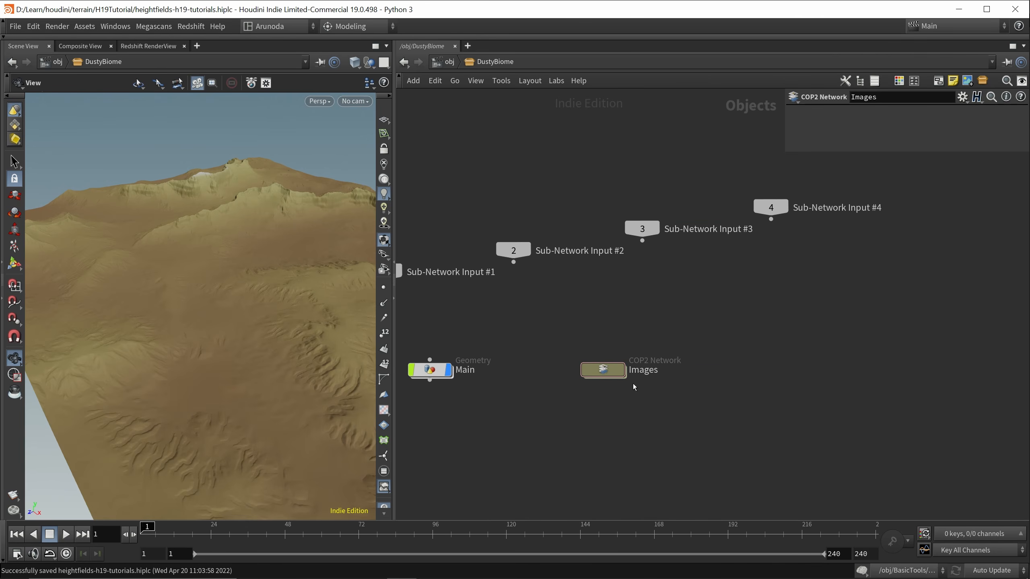
# - Enter the Images network and show the Composite View in place of the 3D scene
pyautogui.doubleClick(603, 370)
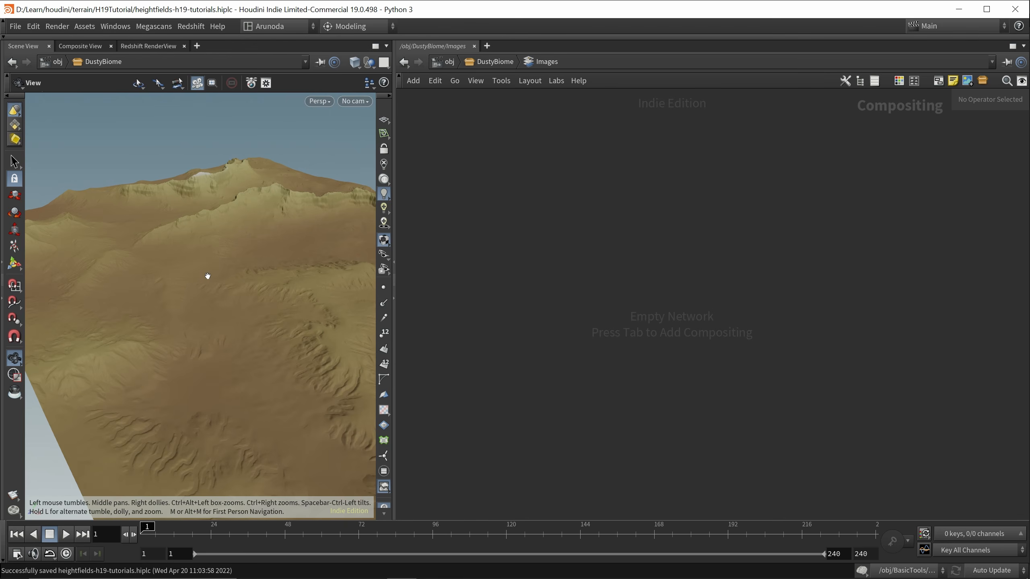
pyautogui.click(83, 47)
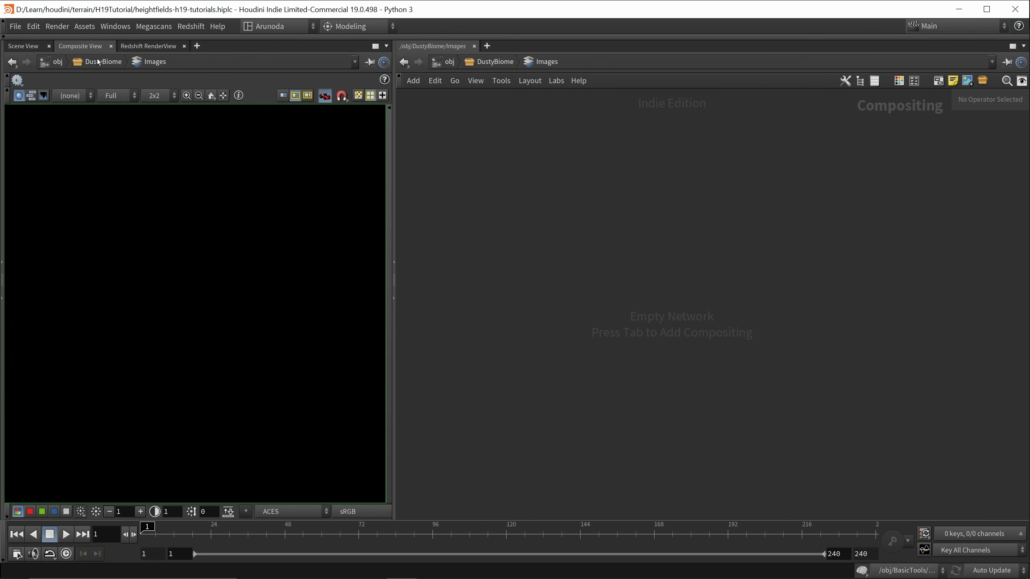
pyautogui.click(196, 48)
pyautogui.moveTo(230, 71)
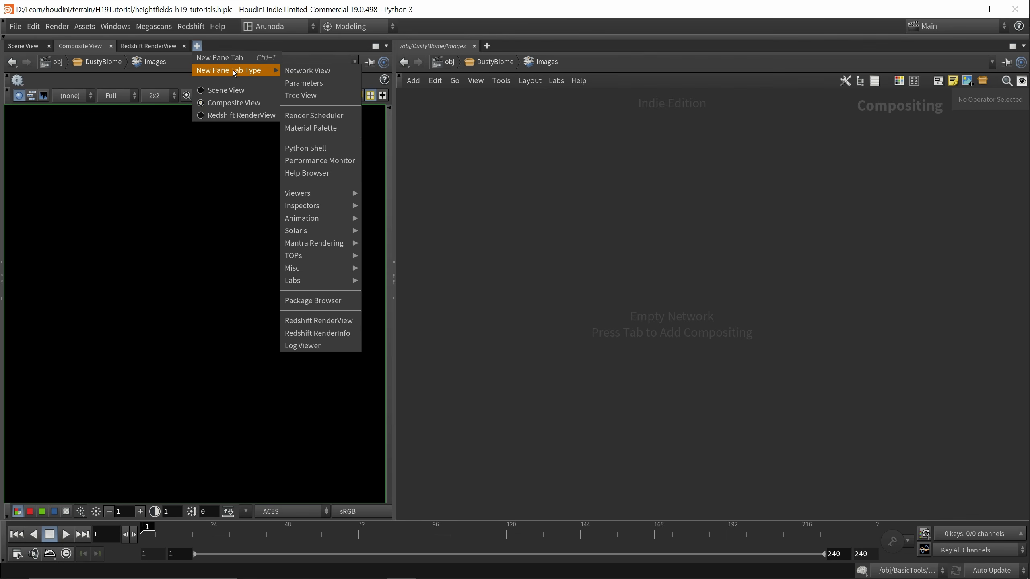
pyautogui.moveTo(312, 210)
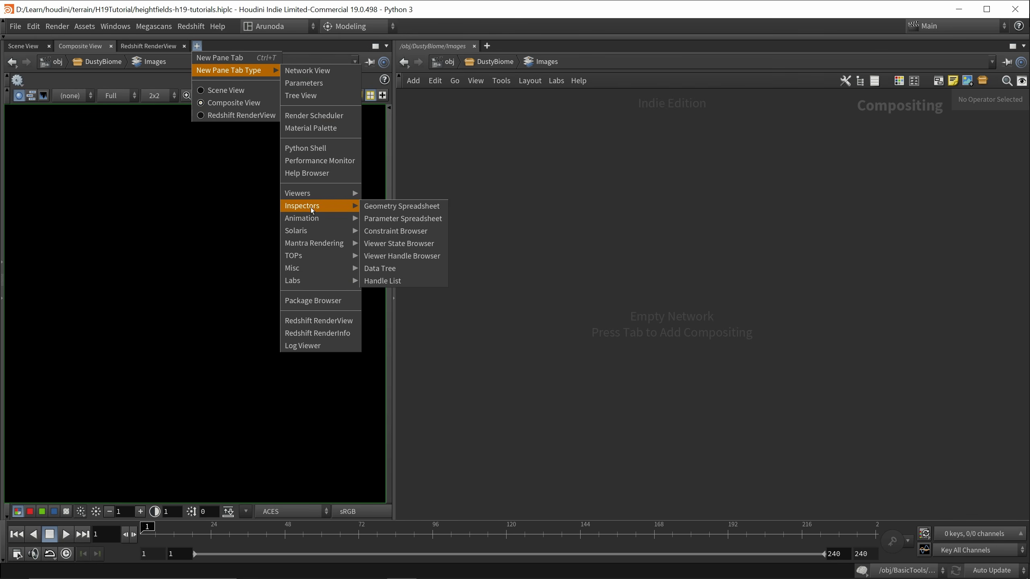
pyautogui.click(94, 49)
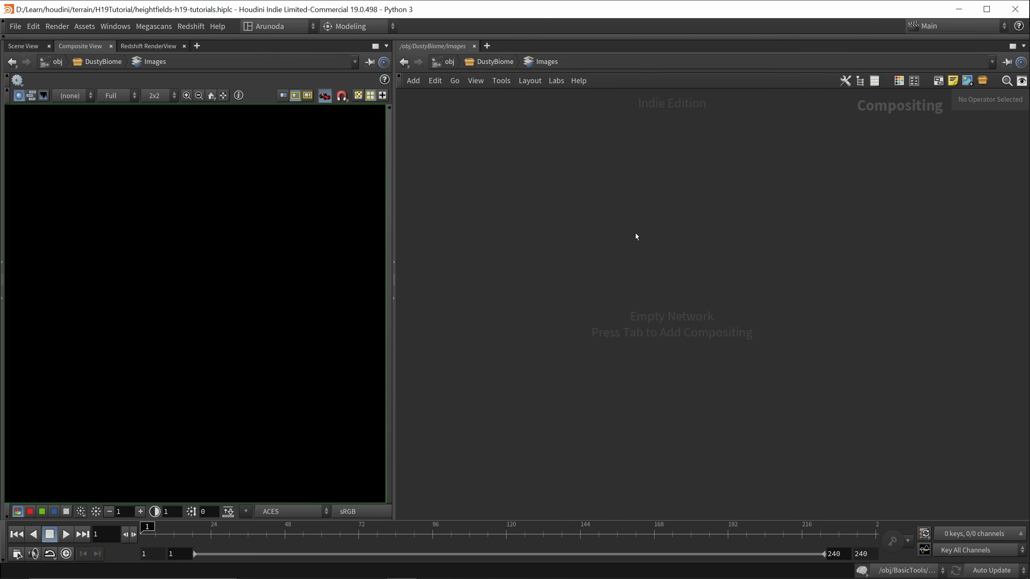
# - Add a SOP Import node to the empty Images network
pyautogui.press('Tab')
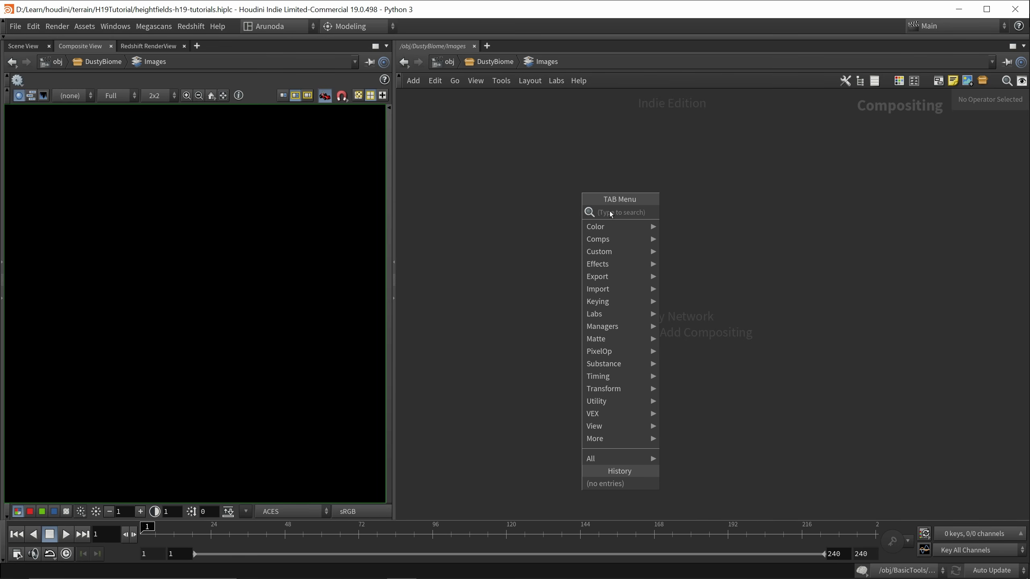
pyautogui.write('sop')
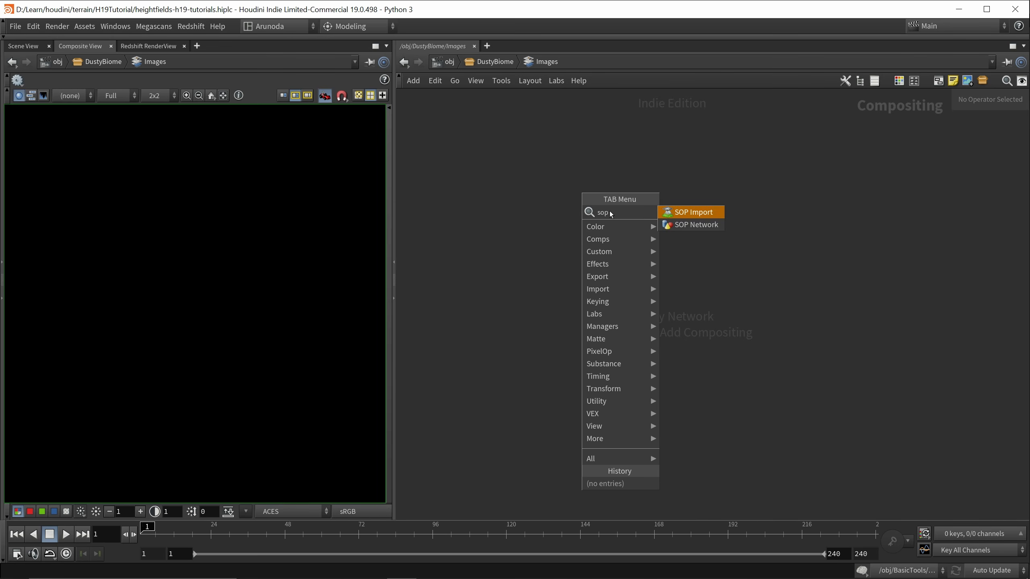
pyautogui.click(711, 213)
pyautogui.click(628, 240)
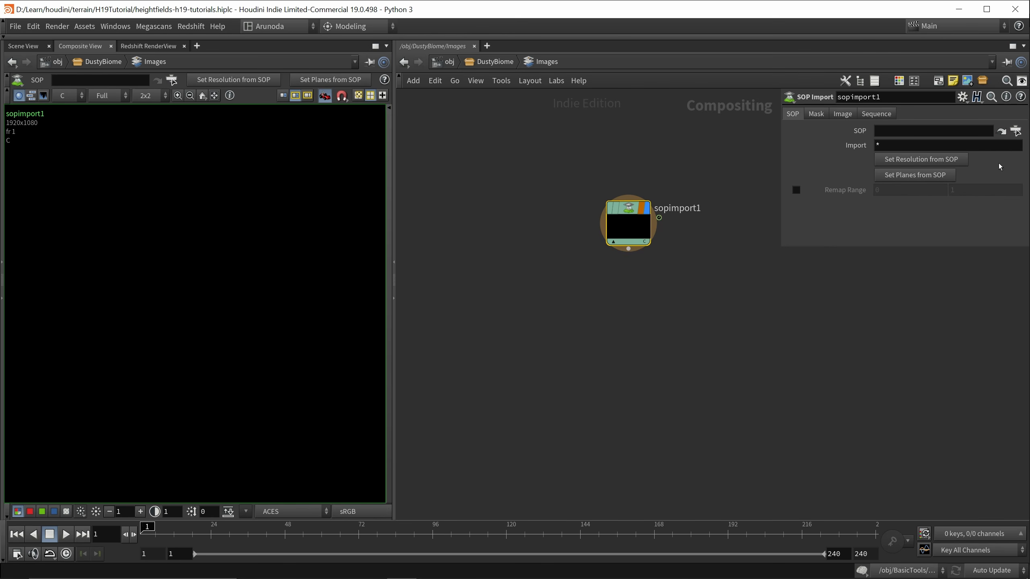
# - Set the SOP Import node's source to OUT_Preview inside DustyBiome's Main geometry
pyautogui.click(1016, 131)
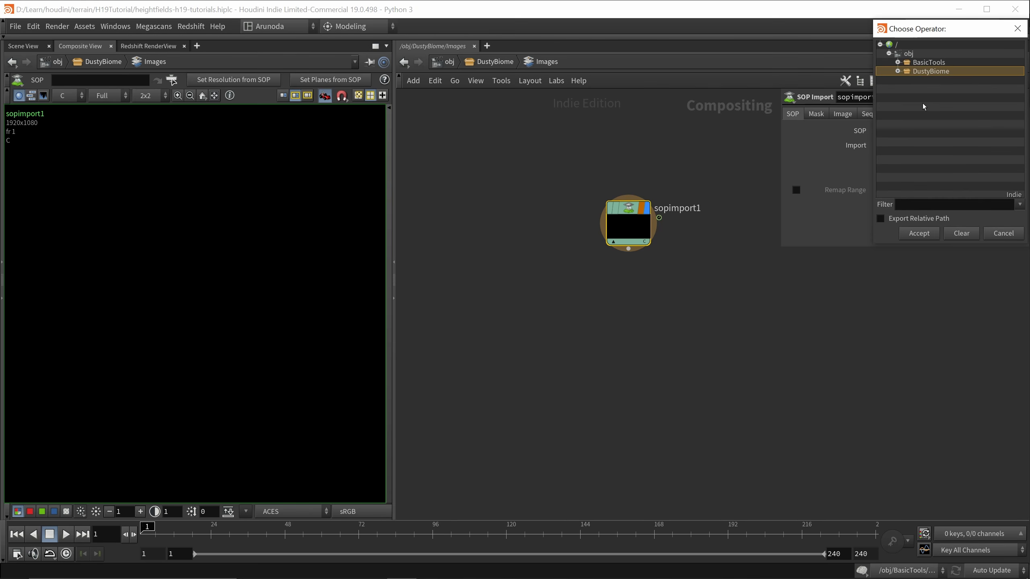
pyautogui.click(897, 71)
pyautogui.click(907, 80)
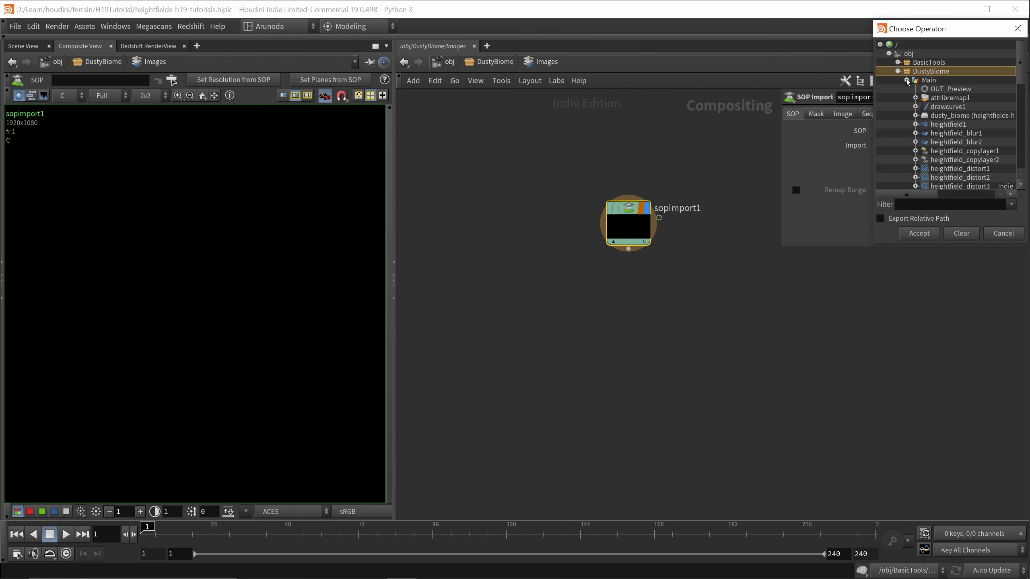
pyautogui.click(951, 89)
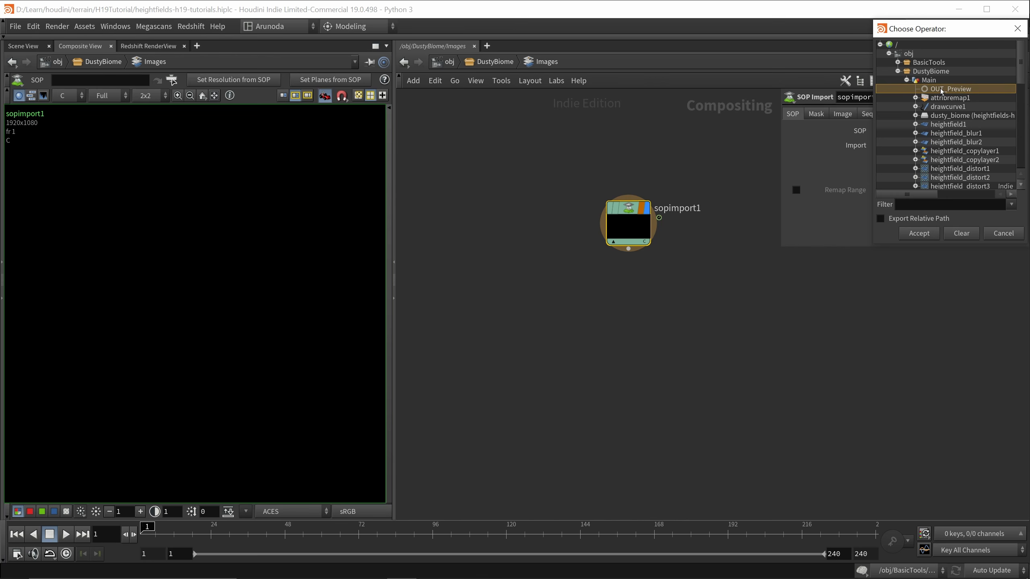
pyautogui.doubleClick(942, 90)
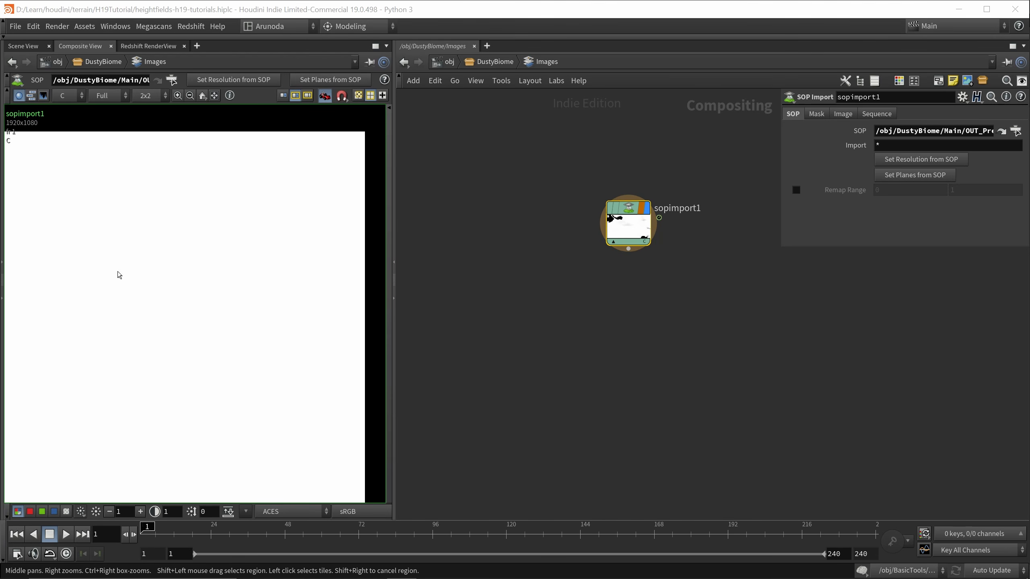
# - Set the SOP Import node's image planes from its source SOP
pyautogui.scroll(-3, 277, 251)
pyautogui.scroll(-3, 275, 254)
pyautogui.scroll(2, 217, 300)
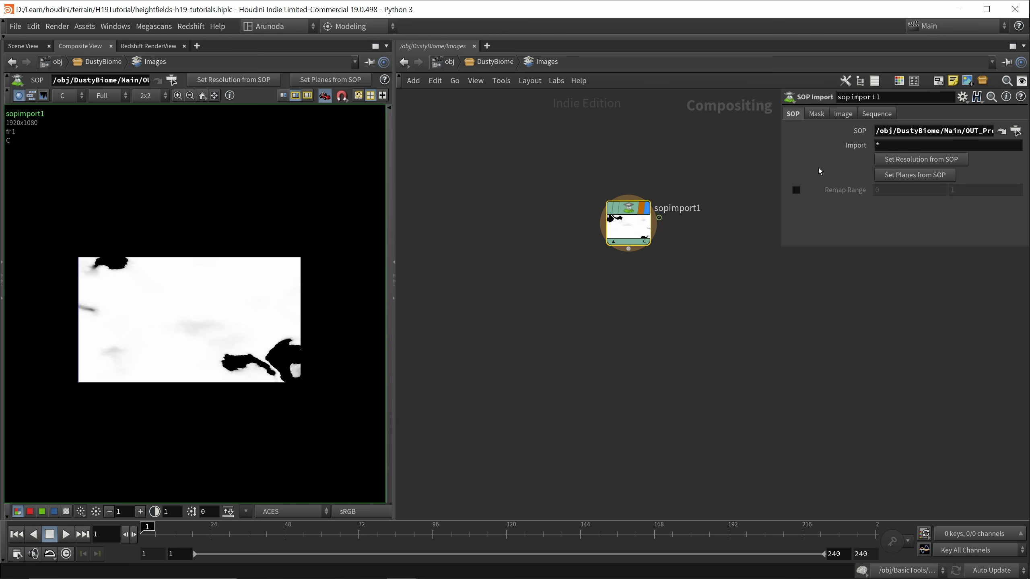
pyautogui.press('p')
pyautogui.press('p')
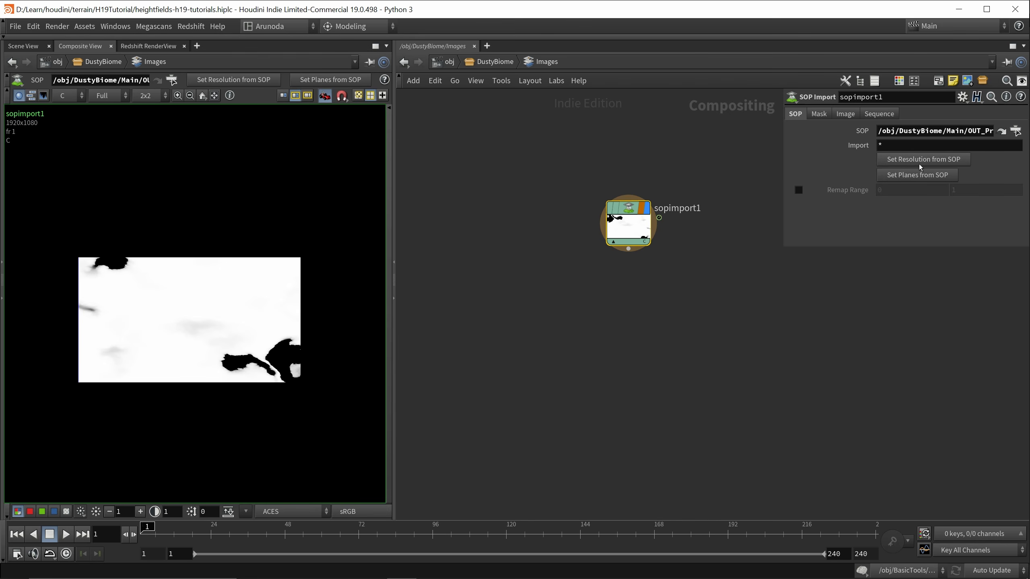
pyautogui.click(915, 178)
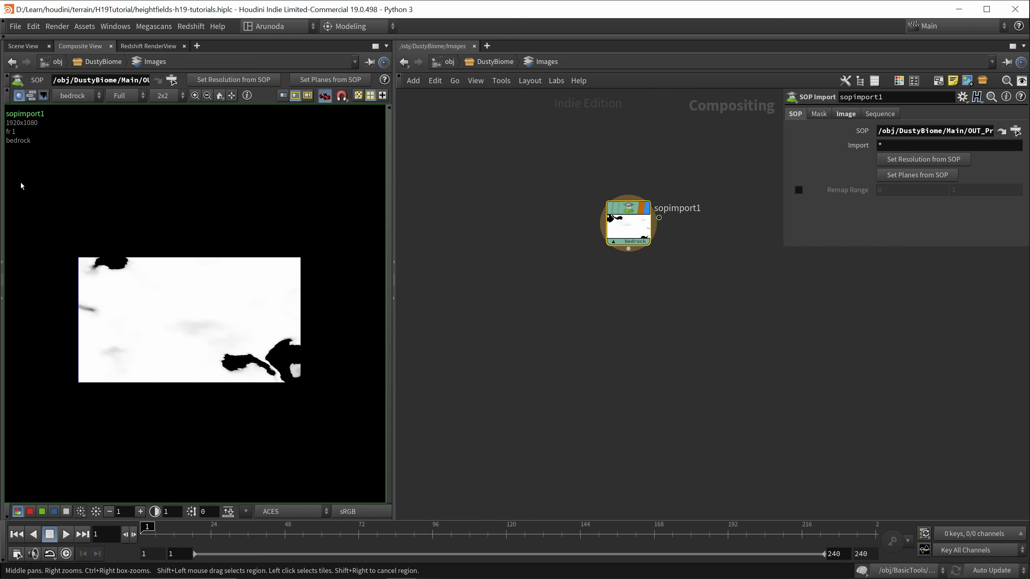
# - Preview the imported flowdir, mesa and height planes one after another in the composite view
pyautogui.click(74, 96)
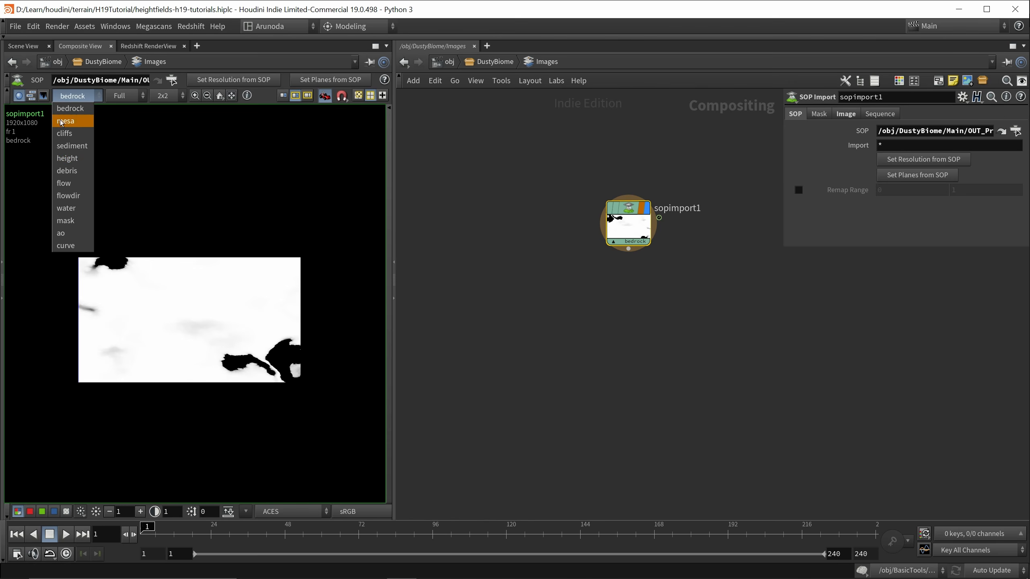
pyautogui.click(68, 195)
pyautogui.click(75, 95)
pyautogui.click(69, 122)
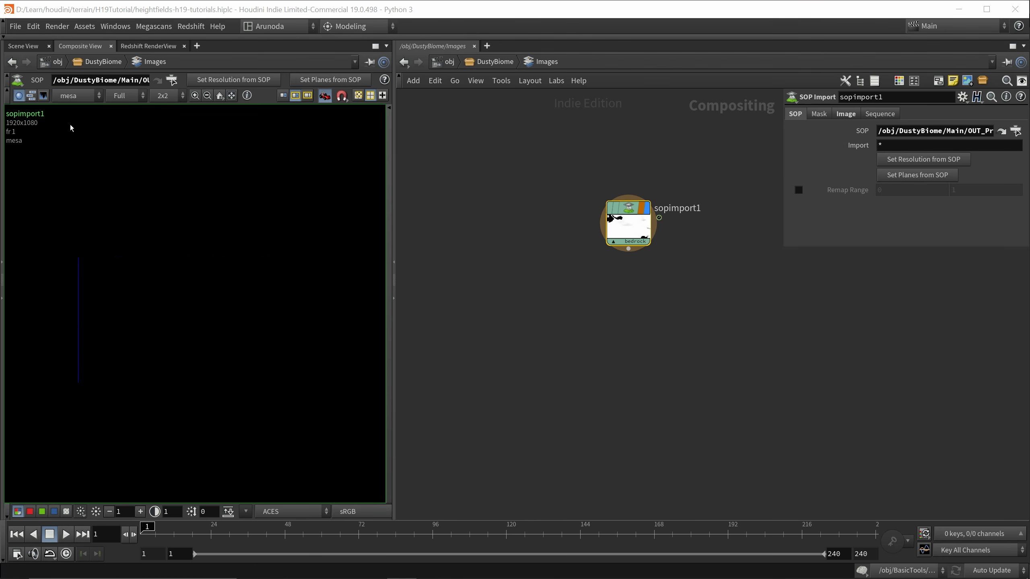
pyautogui.click(75, 96)
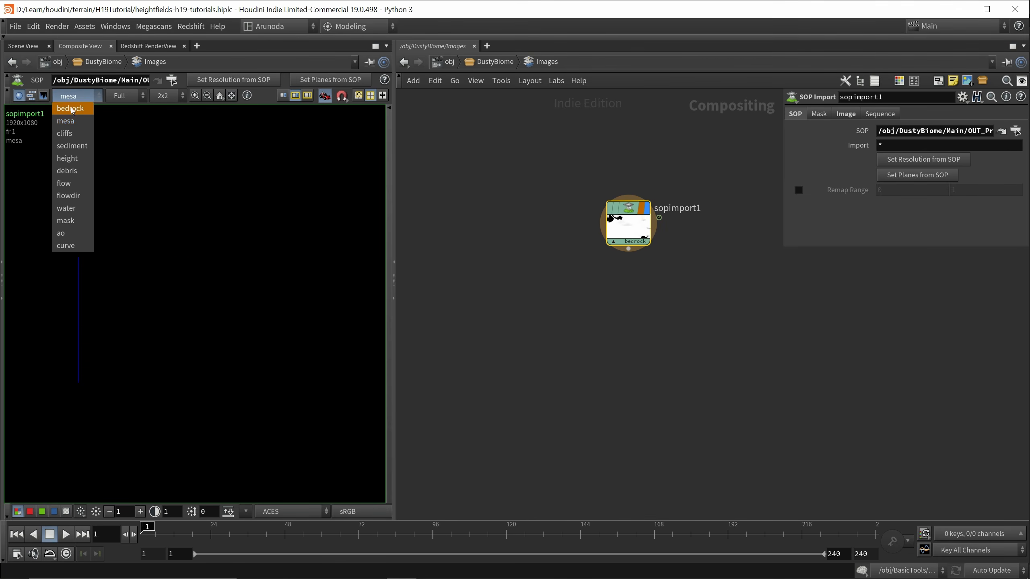
pyautogui.click(71, 161)
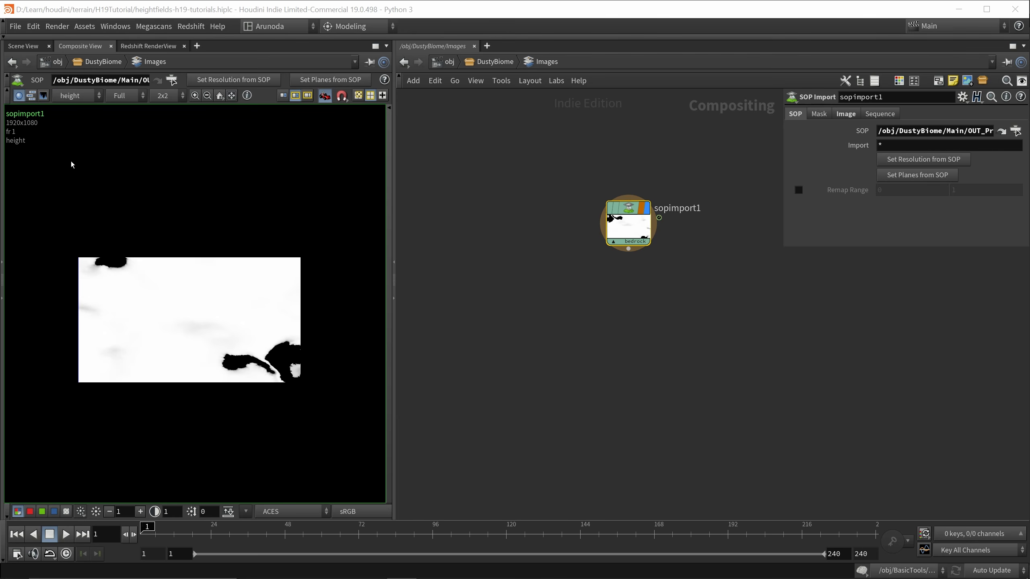
# - Set the SOP Import node's resolution from its source SOP and check the whole image
pyautogui.click(920, 161)
pyautogui.scroll(-4, 303, 276)
pyautogui.scroll(-2, 303, 276)
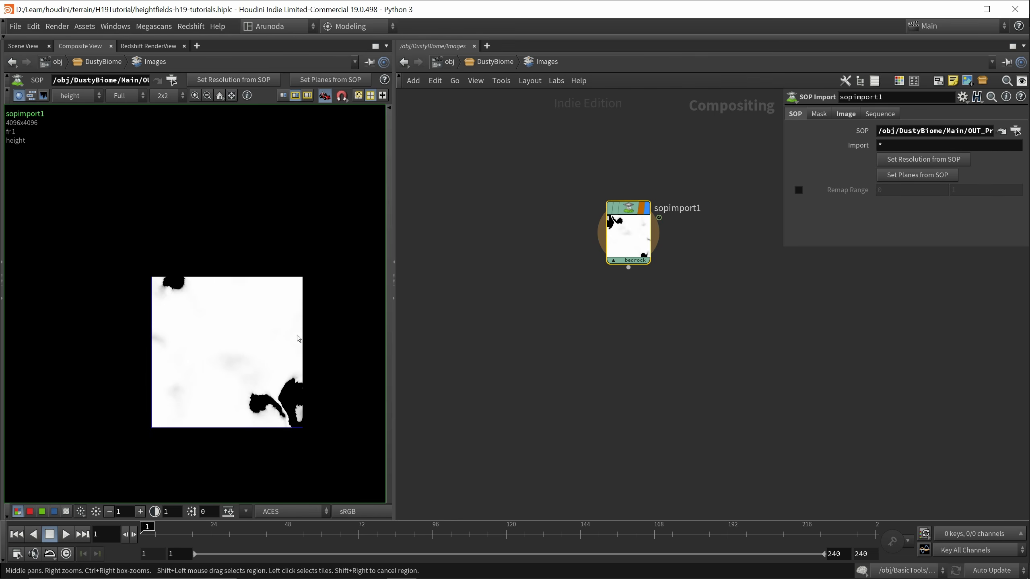
# - Enable range remapping from 0 to 1 on the SOP Import node and inspect the height plane
pyautogui.scroll(3, 285, 351)
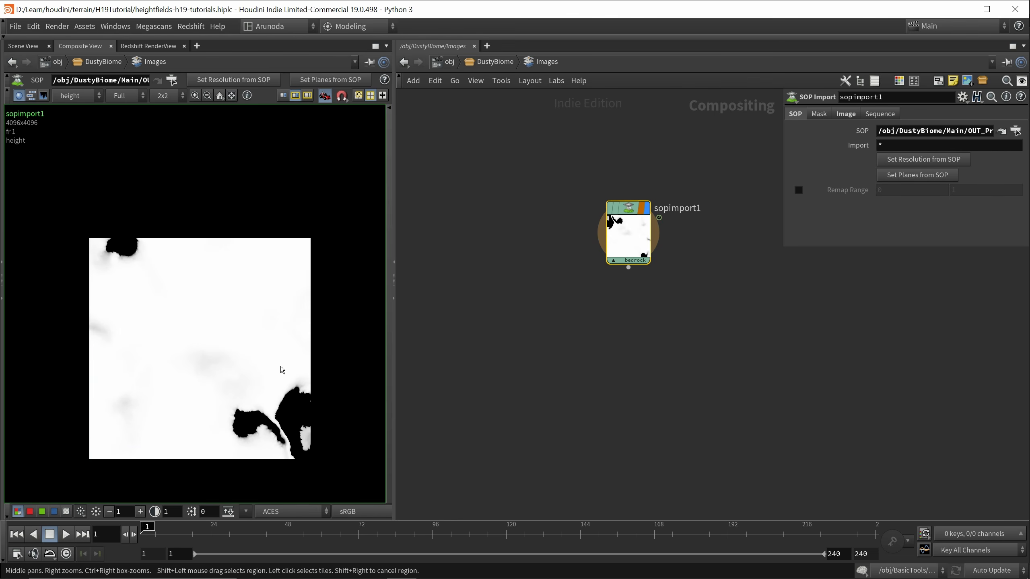
pyautogui.scroll(1, 280, 367)
pyautogui.scroll(-2, 281, 364)
pyautogui.scroll(-2, 282, 361)
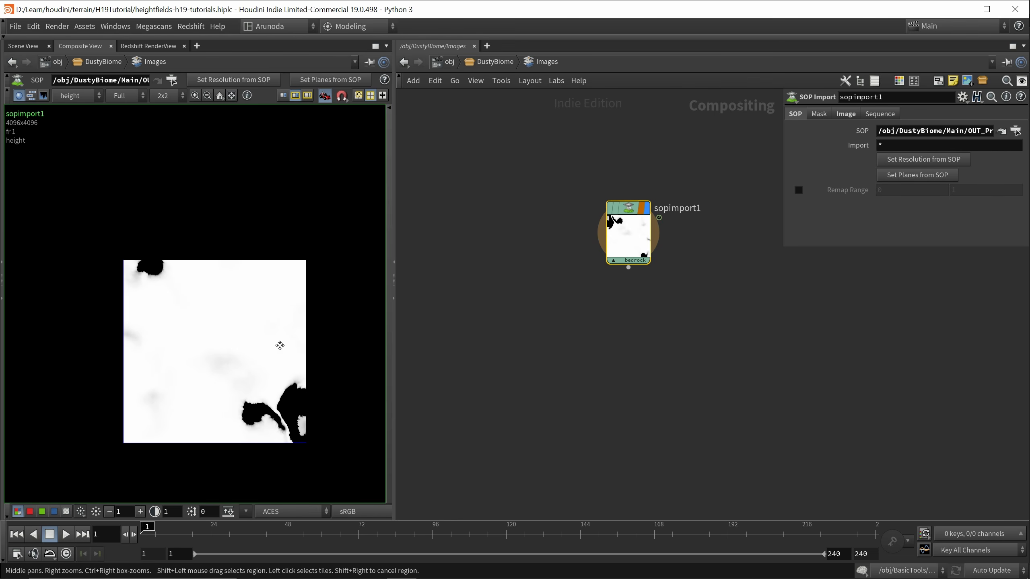
pyautogui.click(23, 46)
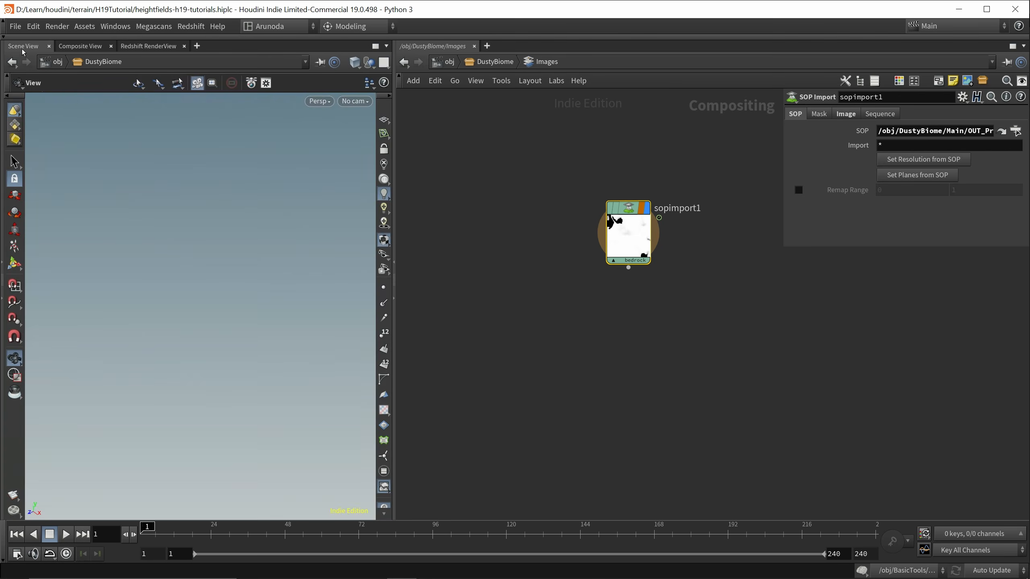
pyautogui.click(99, 46)
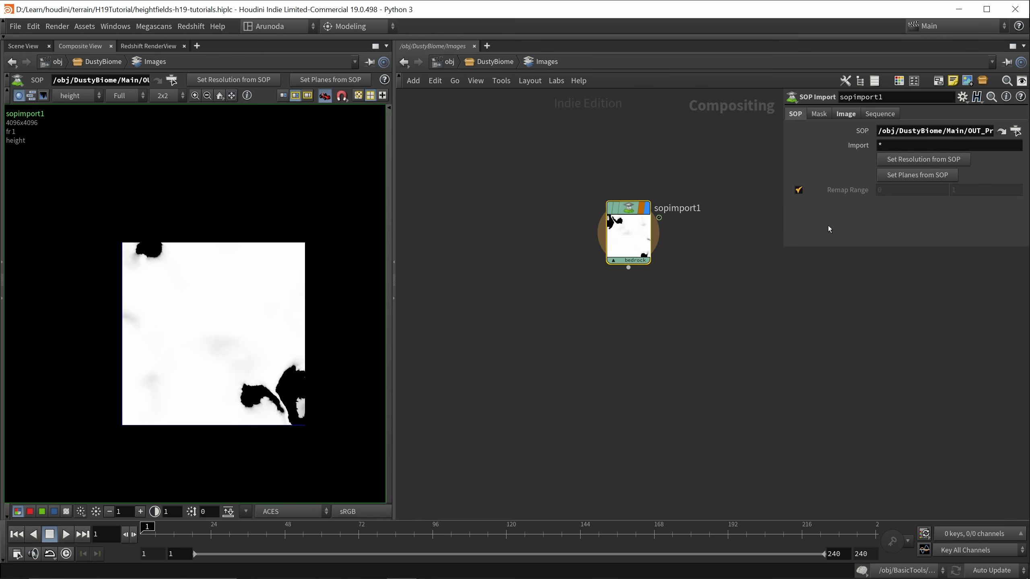
pyautogui.scroll(3, 228, 323)
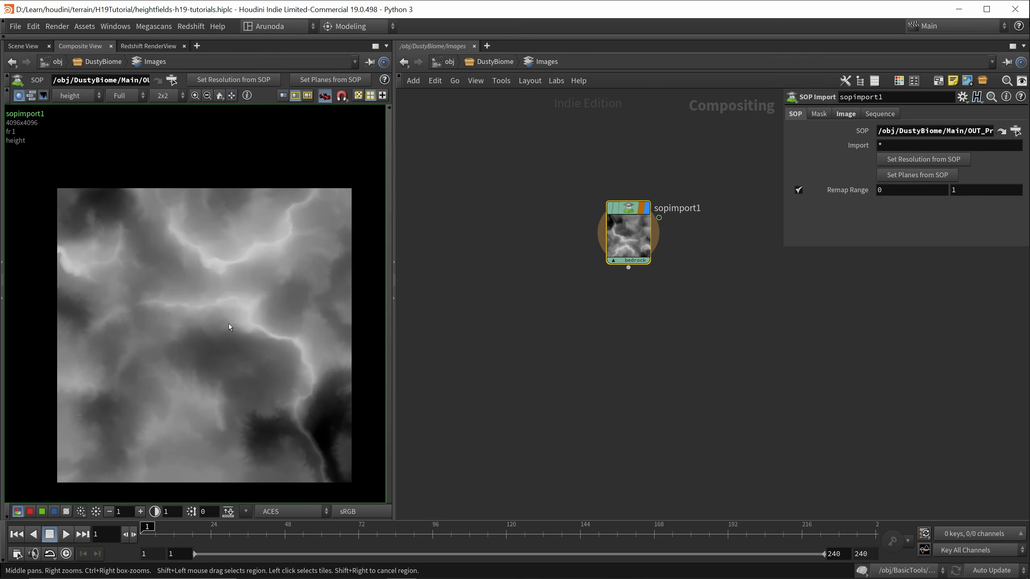
pyautogui.moveTo(251, 322); pyautogui.dragTo(266, 285, button='middle')
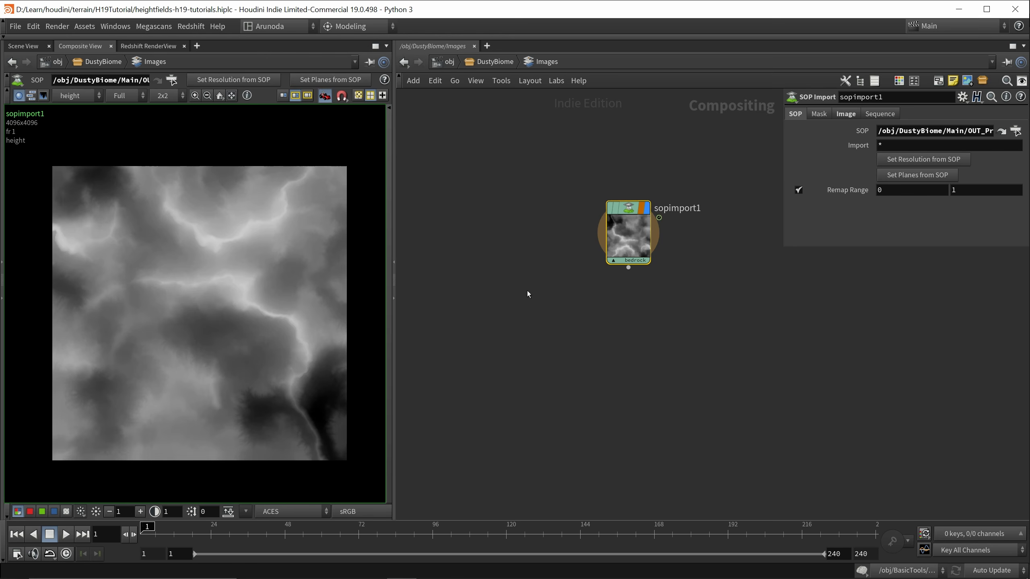
# - Override the SOP Import node's image size to 4033 by 4033
pyautogui.click(849, 115)
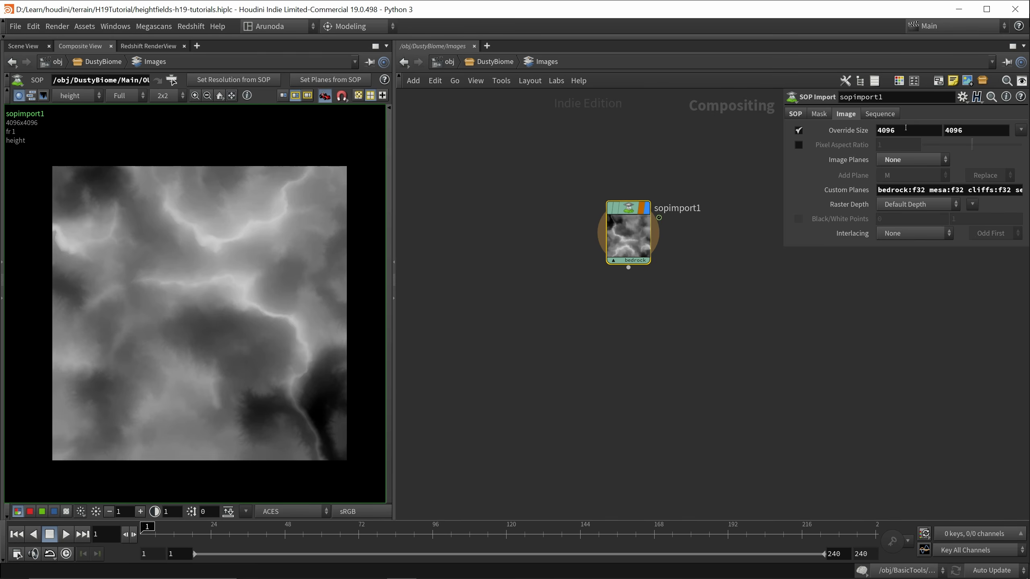
pyautogui.doubleClick(906, 130)
pyautogui.write('4033')
pyautogui.click(971, 128)
pyautogui.doubleClick(971, 128)
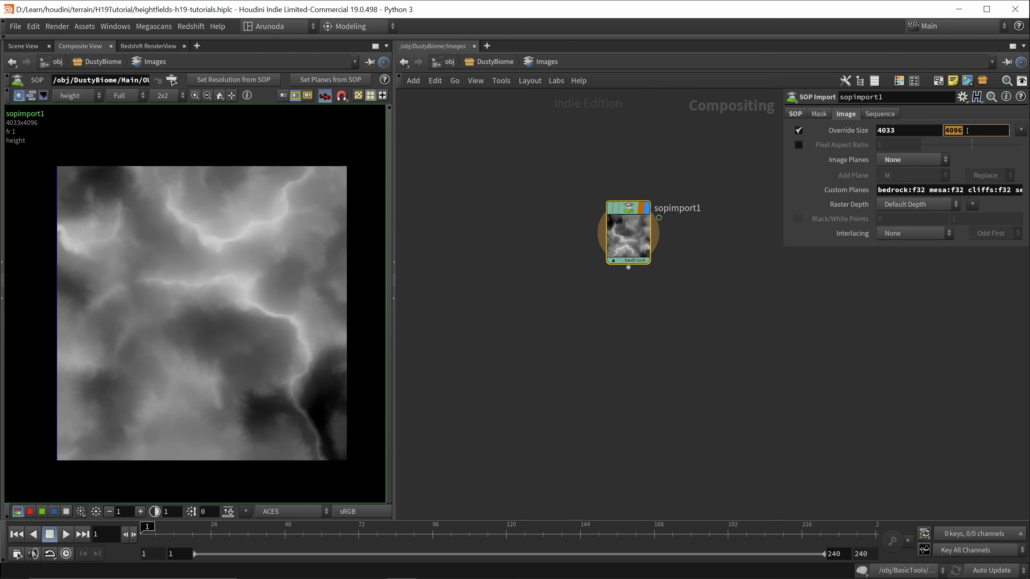
pyautogui.write('4033')
pyautogui.press('Return')
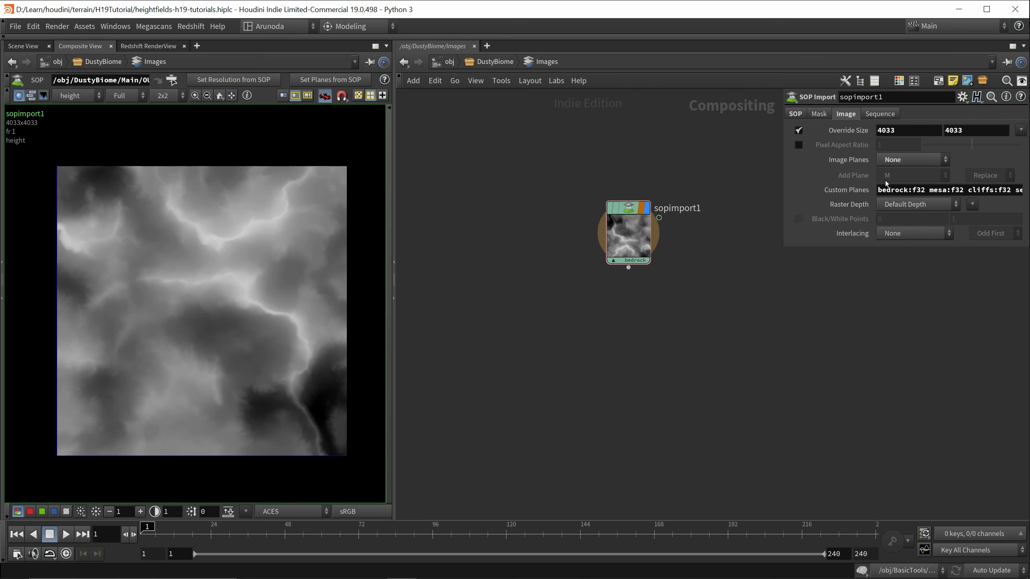
pyautogui.click(804, 117)
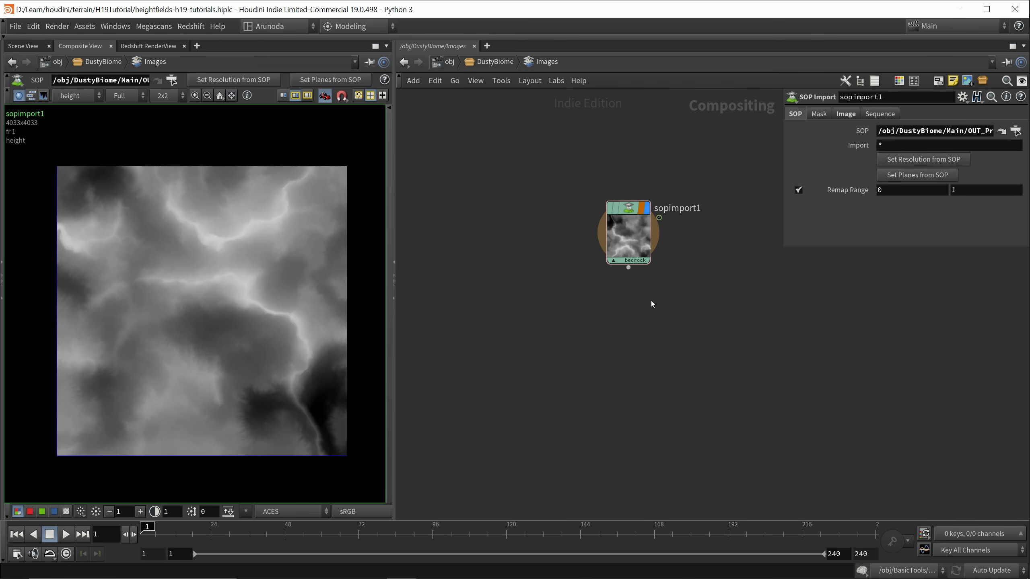
# - Check the available image planes and add a Delete node fed by the SOP Import node
pyautogui.click(73, 97)
pyautogui.click(69, 163)
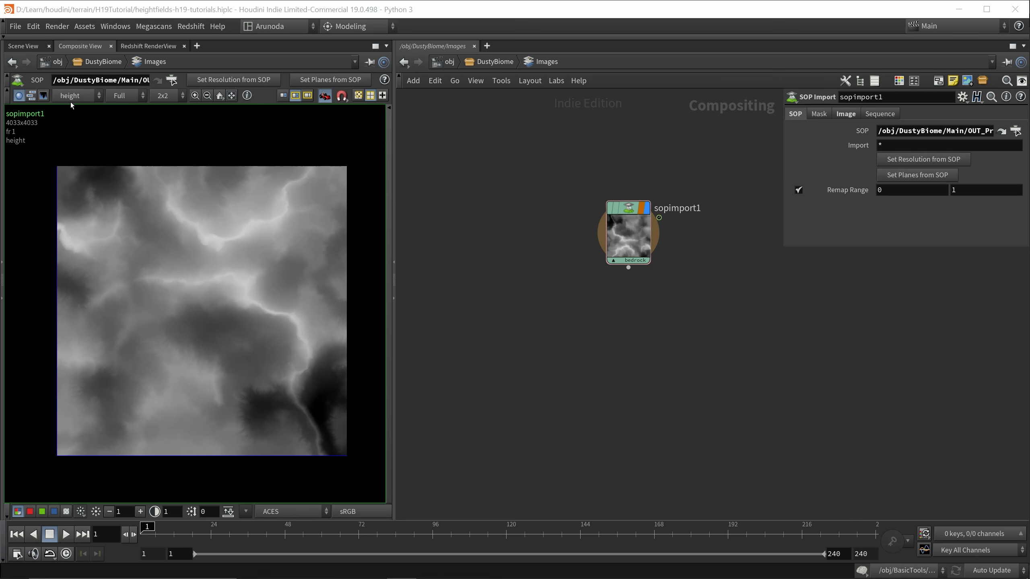
pyautogui.moveTo(634, 325); pyautogui.dragTo(628, 294, button='middle')
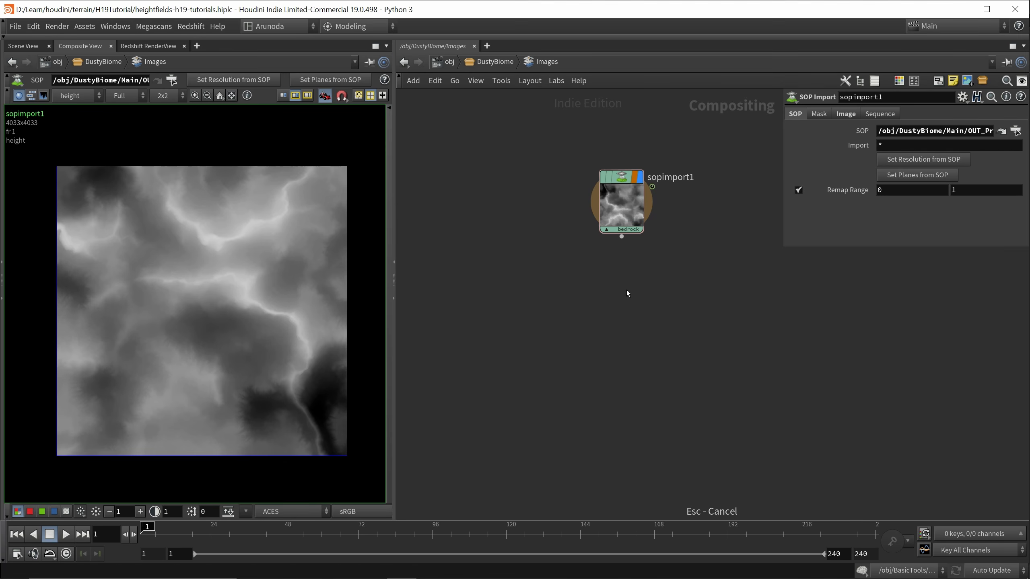
pyautogui.click(622, 237)
pyautogui.press('Tab')
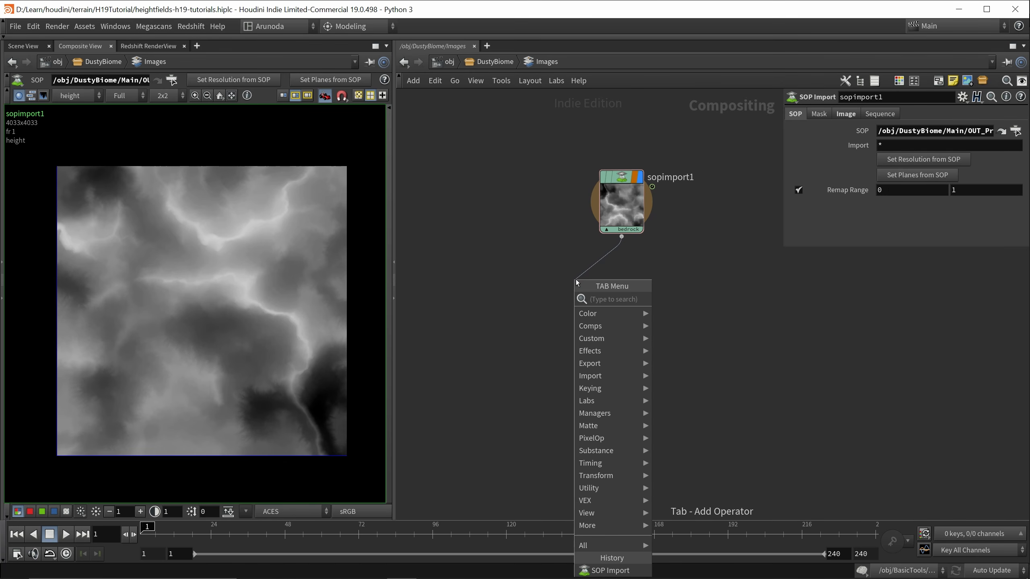
pyautogui.write('dele')
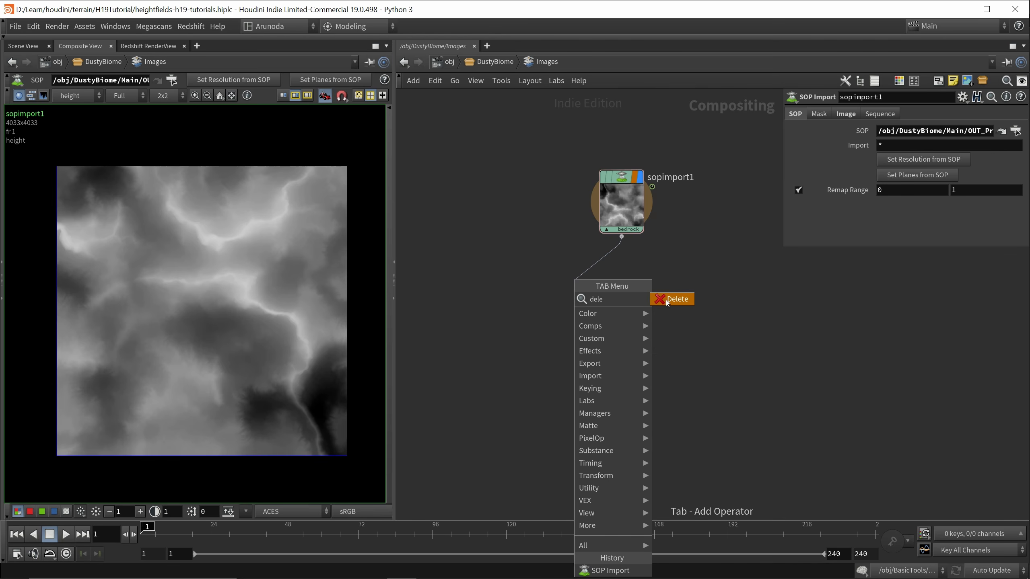
pyautogui.press('Return')
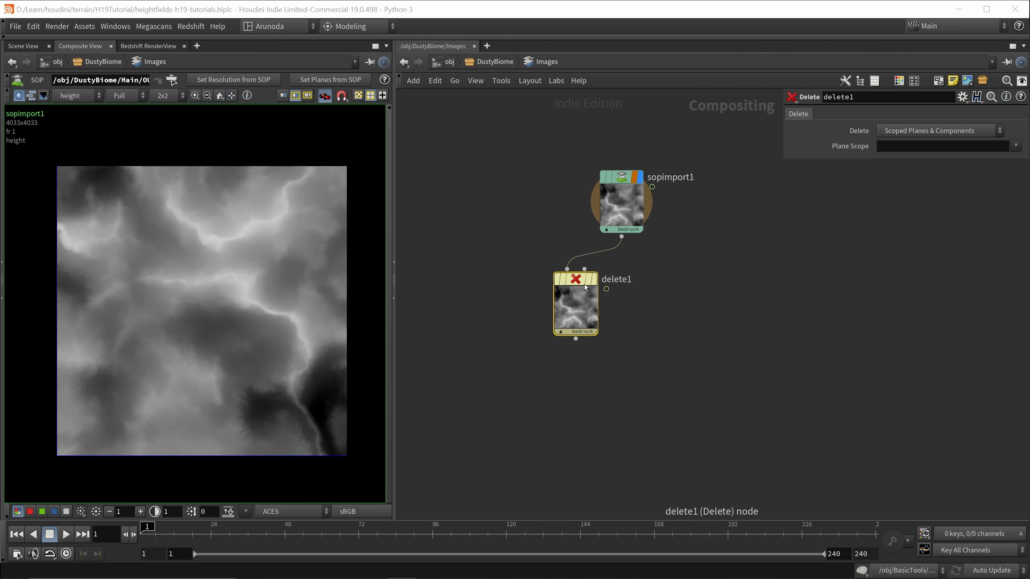
# - Set the Delete node to remove non-scoped planes with height as its plane scope, and display its result
pyautogui.click(1016, 146)
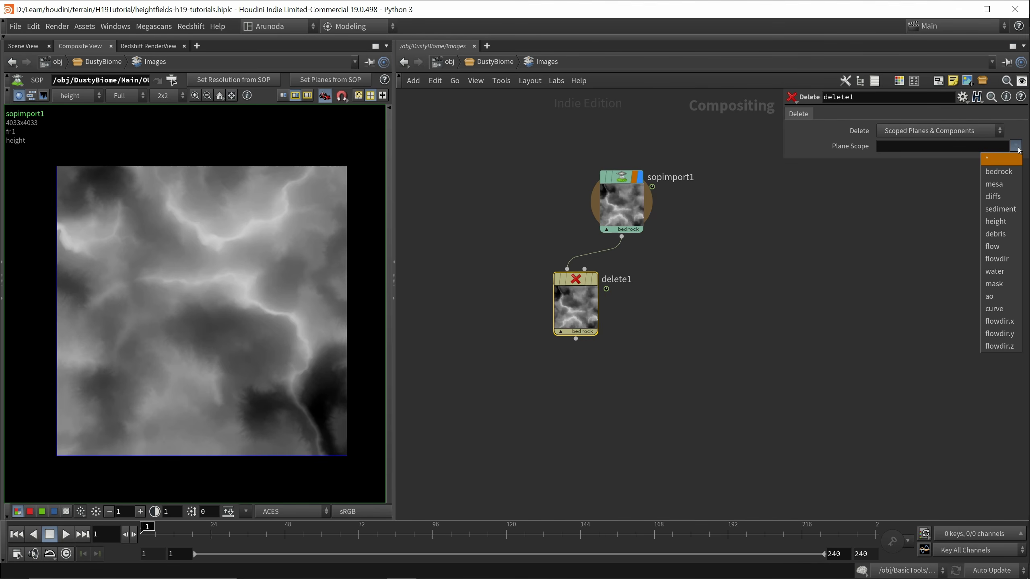
pyautogui.click(997, 222)
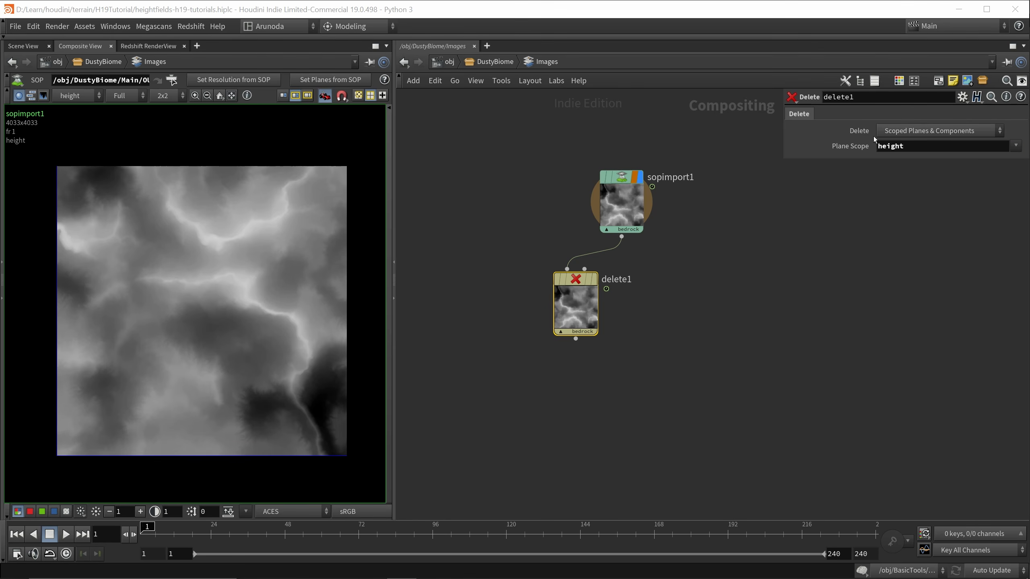
pyautogui.click(904, 138)
pyautogui.click(923, 157)
pyautogui.moveTo(598, 286)
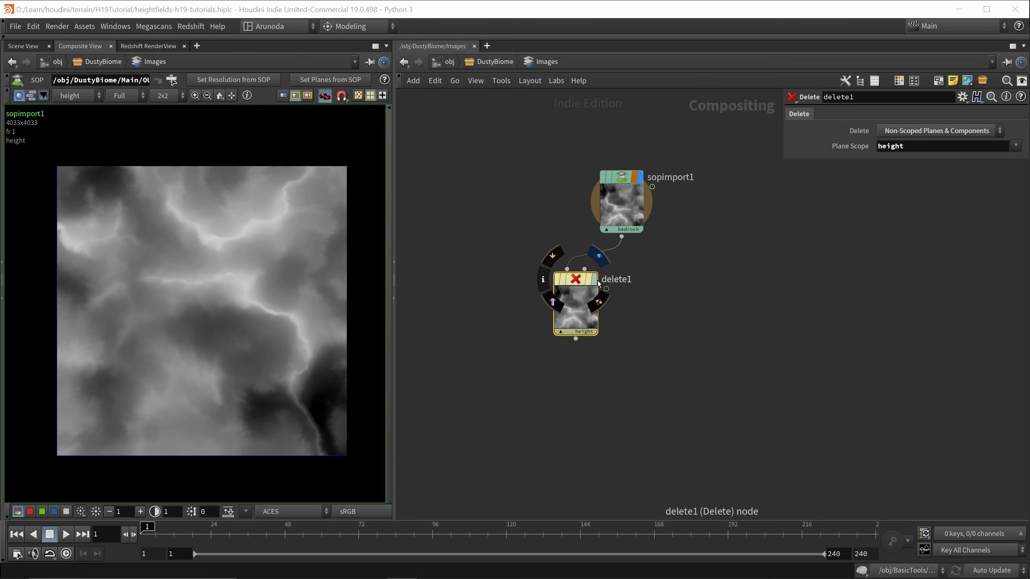
pyautogui.click(595, 280)
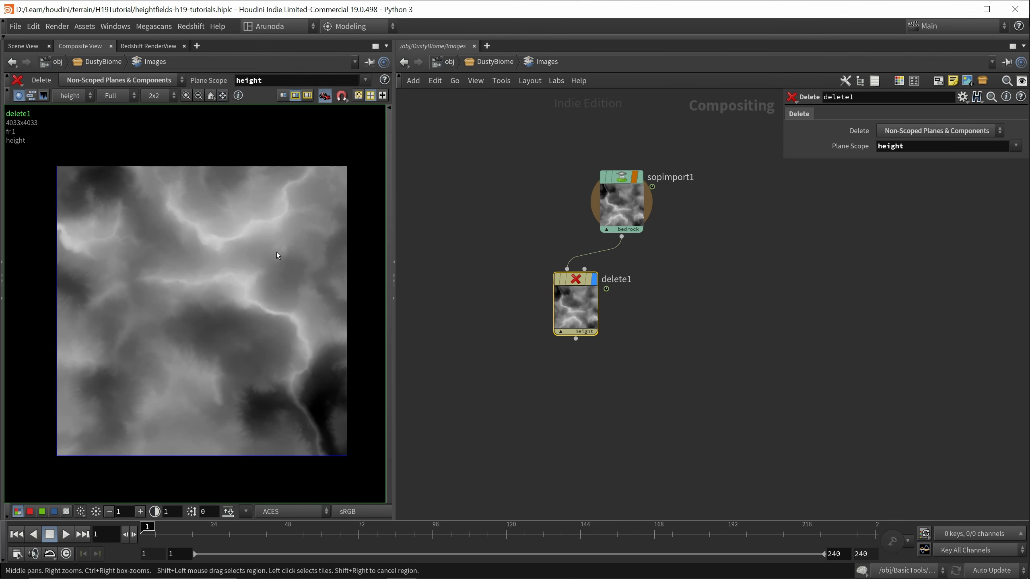
pyautogui.click(69, 95)
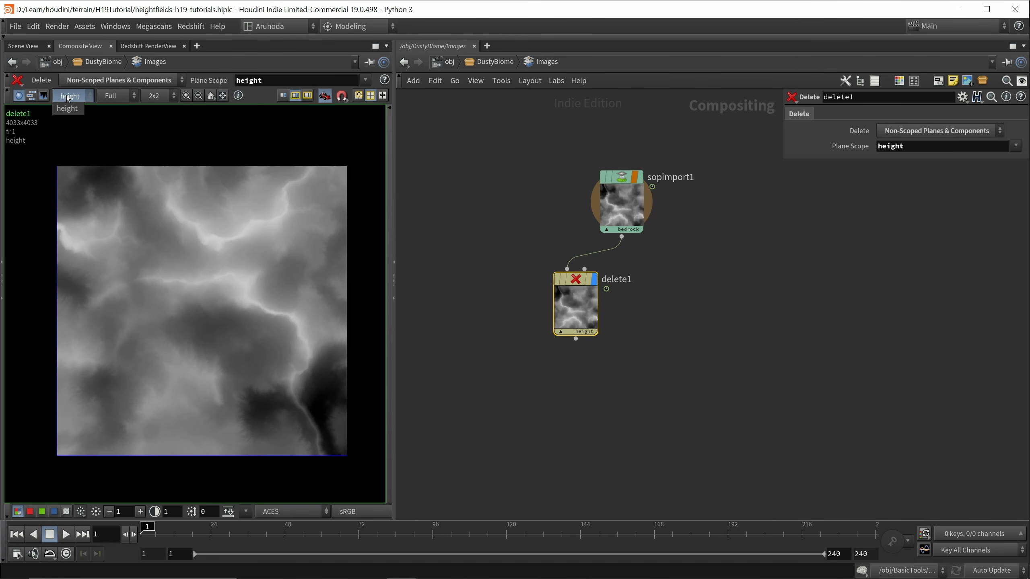
pyautogui.click(69, 109)
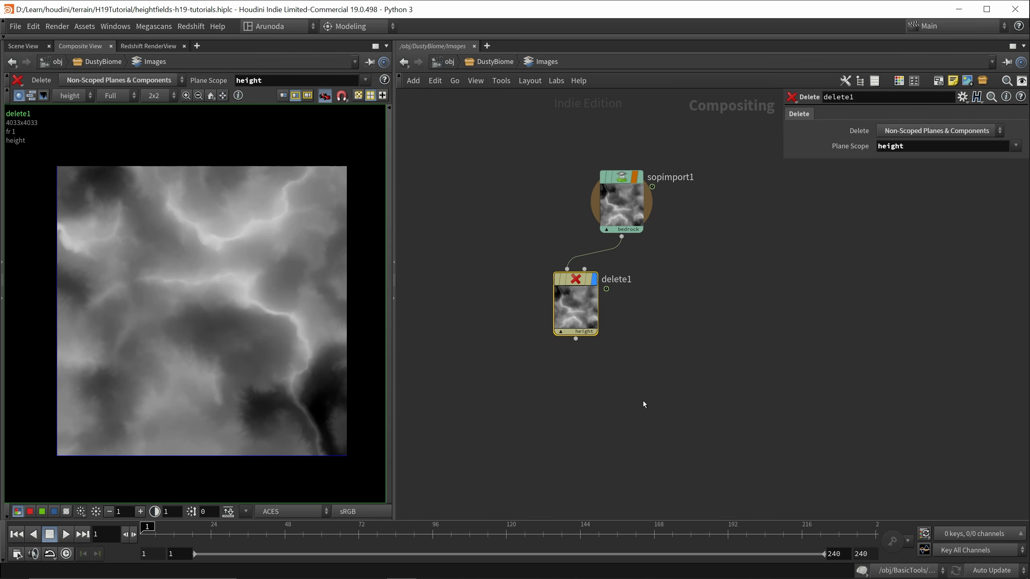
# - Add a ROP File Output node after the Delete node and set it to render the current frame
pyautogui.moveTo(664, 407); pyautogui.dragTo(637, 356, button='middle')
pyautogui.moveTo(549, 287); pyautogui.dragTo(547, 344)
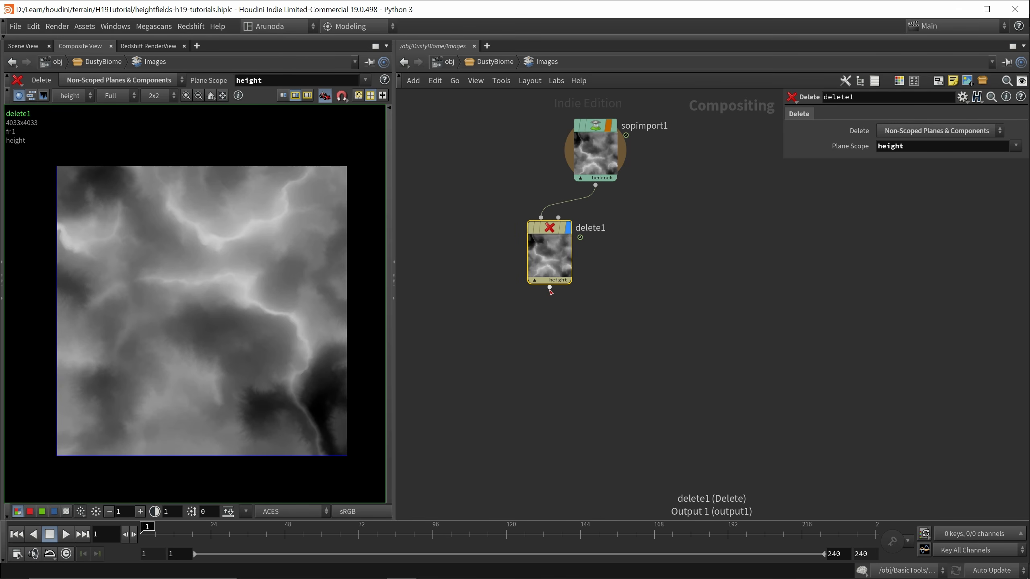
pyautogui.moveTo(549, 287); pyautogui.dragTo(549, 341)
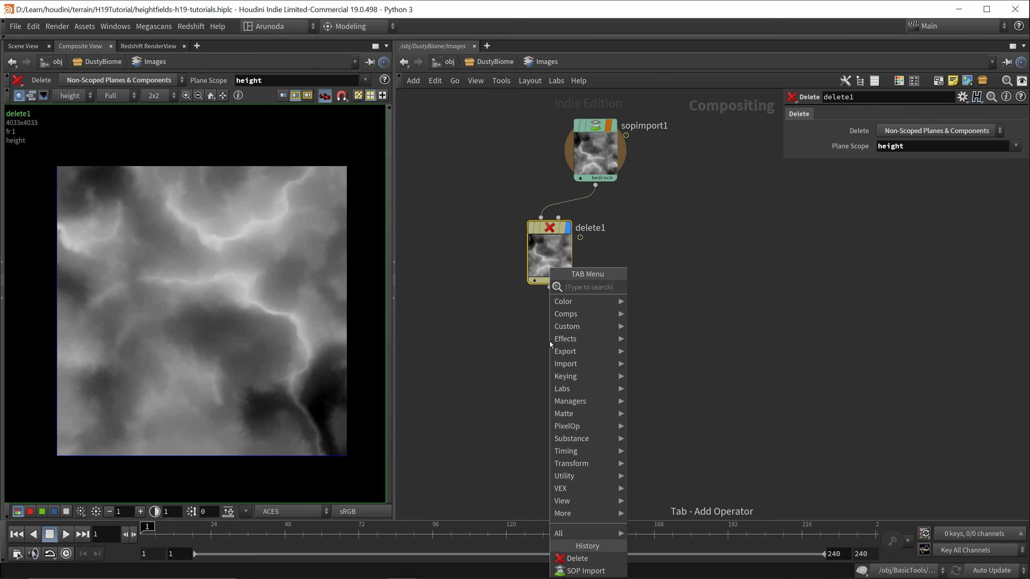
pyautogui.write('rop')
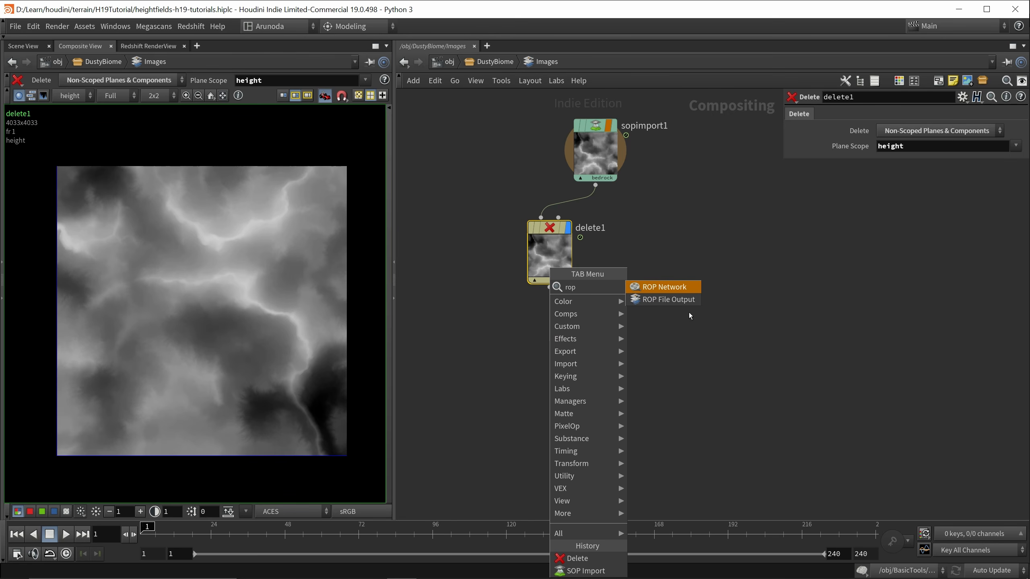
pyautogui.click(674, 301)
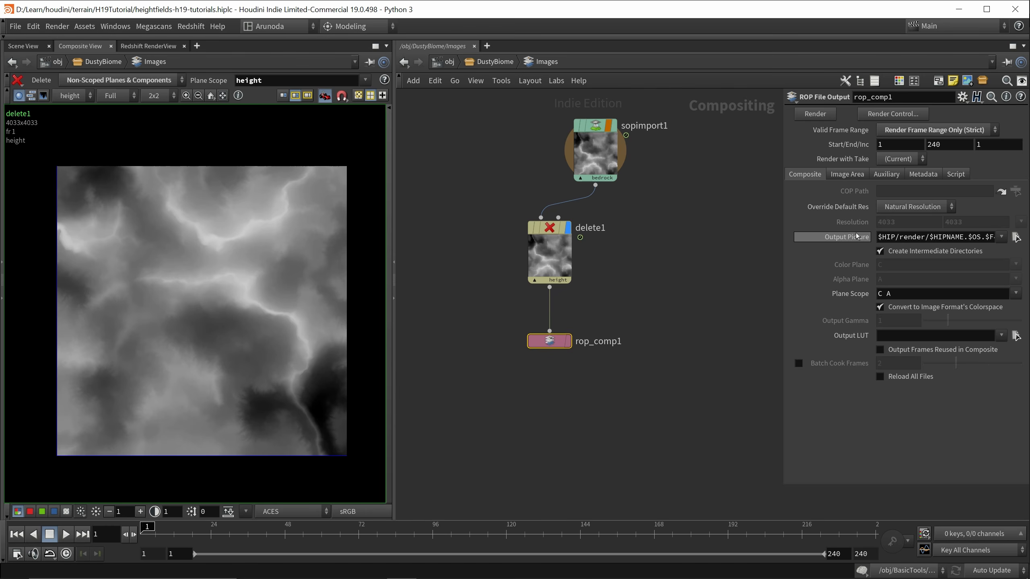
pyautogui.click(888, 130)
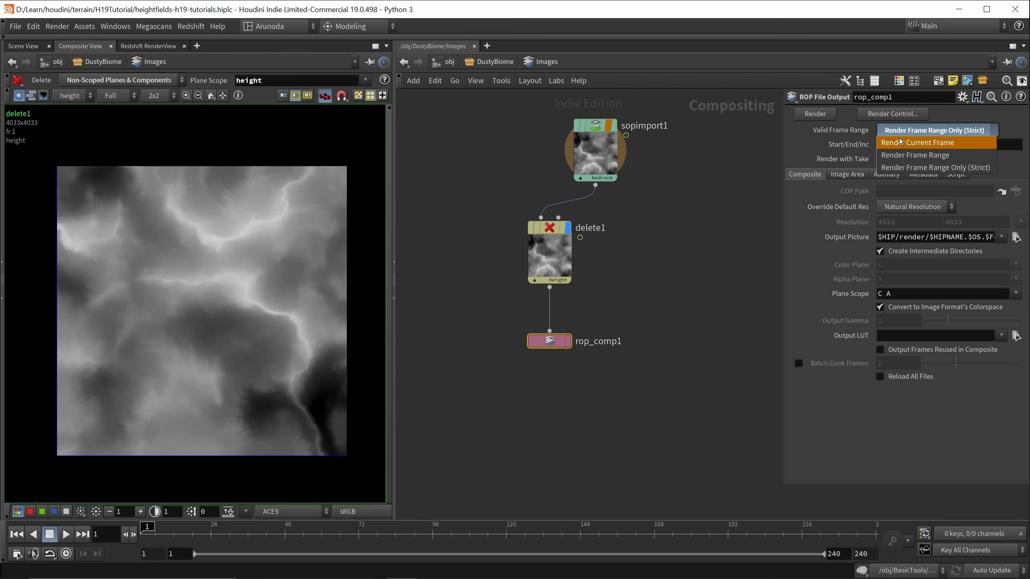
pyautogui.click(900, 143)
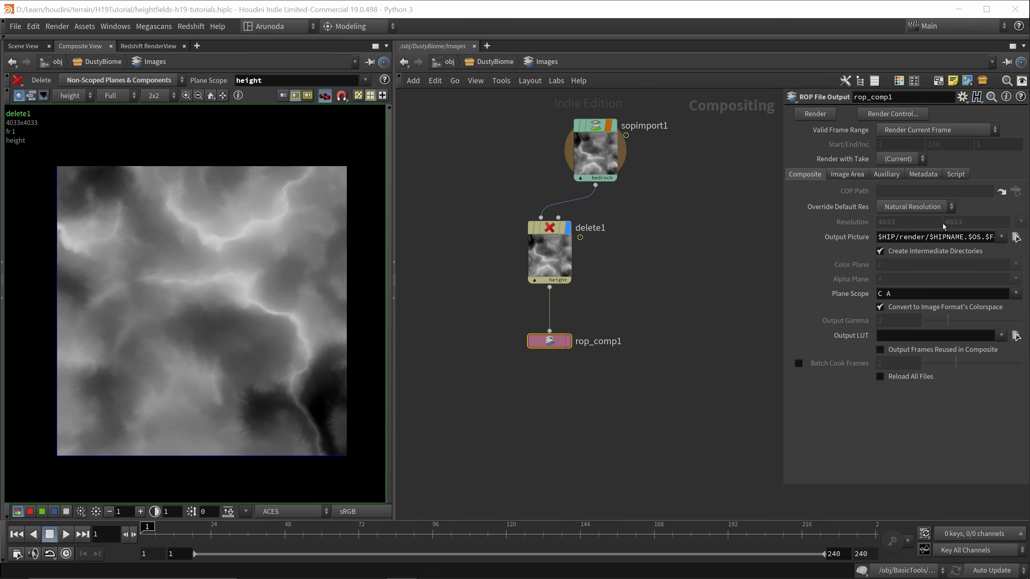
pyautogui.click(905, 208)
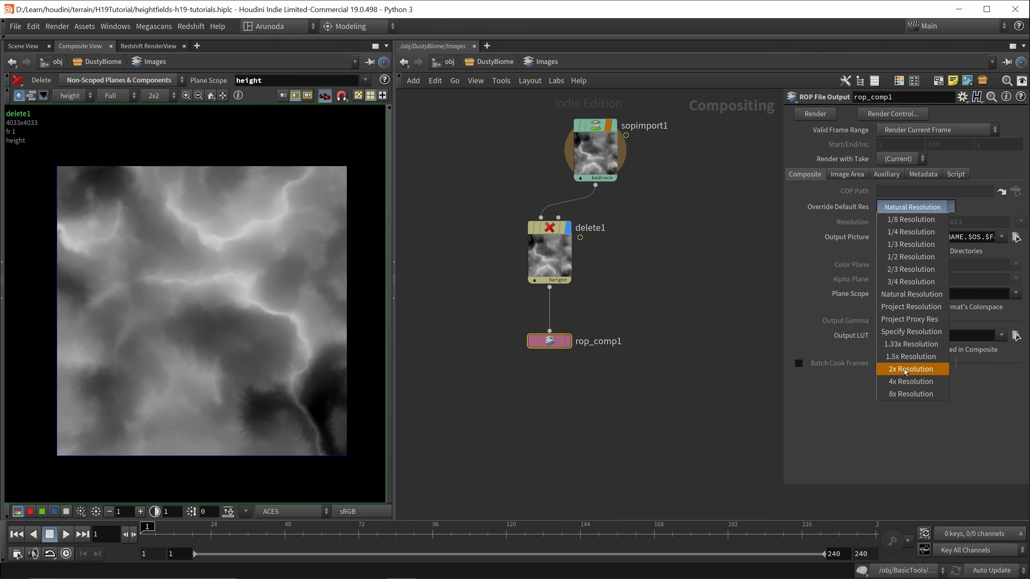
pyautogui.click(911, 330)
pyautogui.click(900, 208)
pyautogui.click(911, 295)
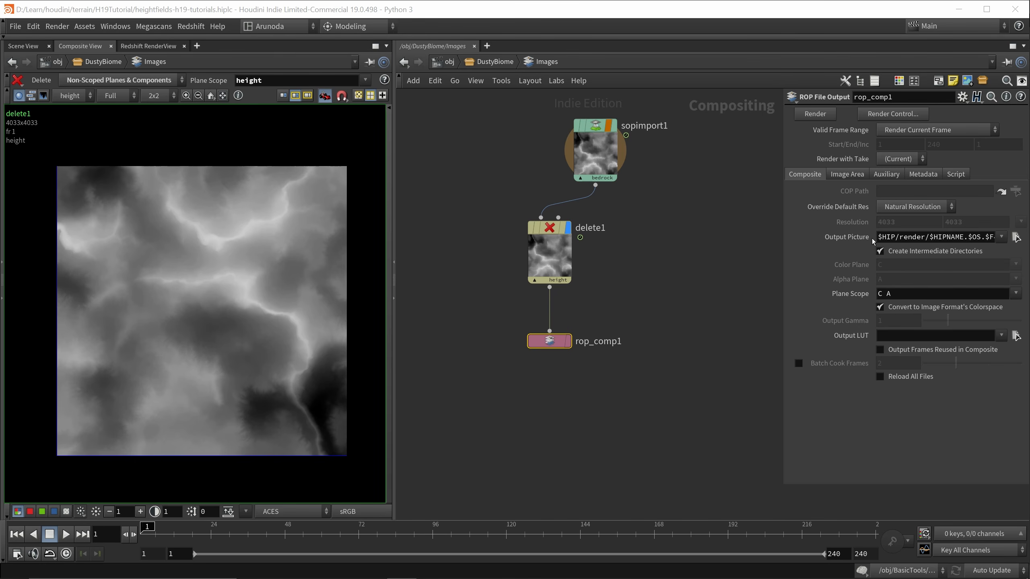
# - Shorten the ROP File Output node's output picture path to $HIP/render/$OS.exr
pyautogui.click(930, 237)
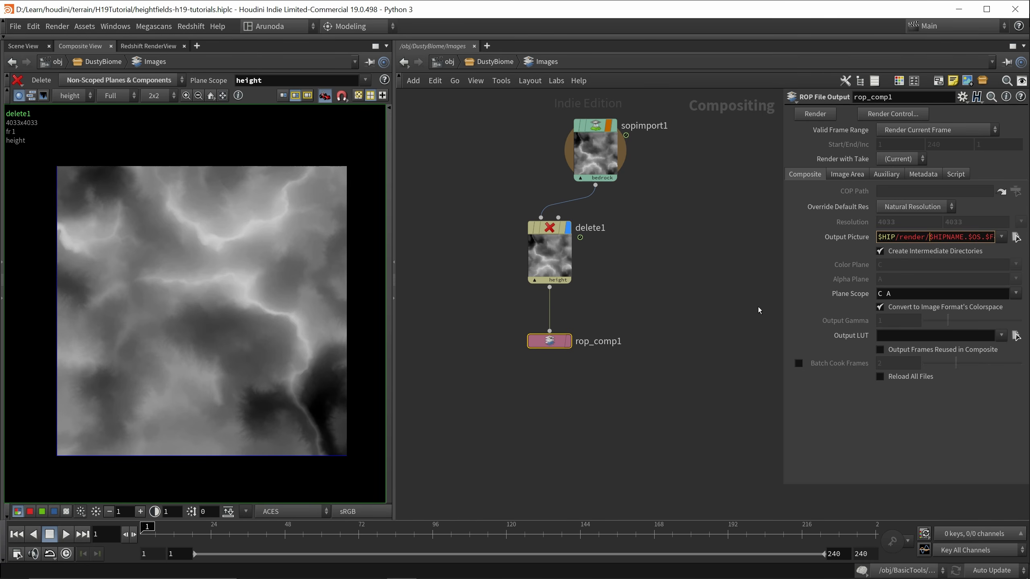
pyautogui.moveTo(969, 237); pyautogui.dragTo(934, 241)
pyautogui.press('BackSpace')
pyautogui.moveTo(961, 237); pyautogui.dragTo(948, 238)
pyautogui.press('BackSpace')
pyautogui.press('BackSpace')
# - Rename the ROP File Output node as dusty_height and check its expanded output picture path
pyautogui.doubleClick(590, 342)
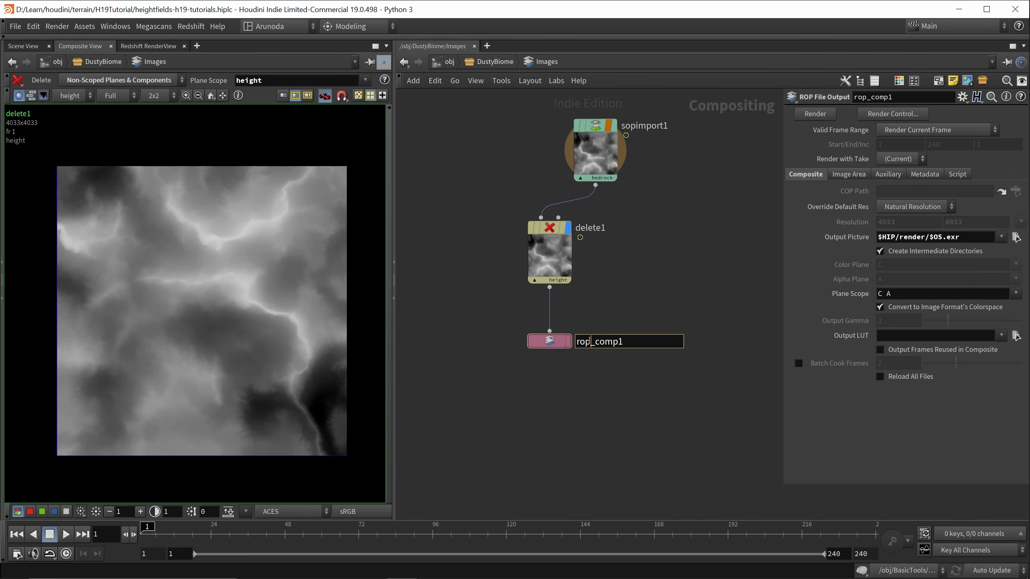
pyautogui.doubleClick(595, 342)
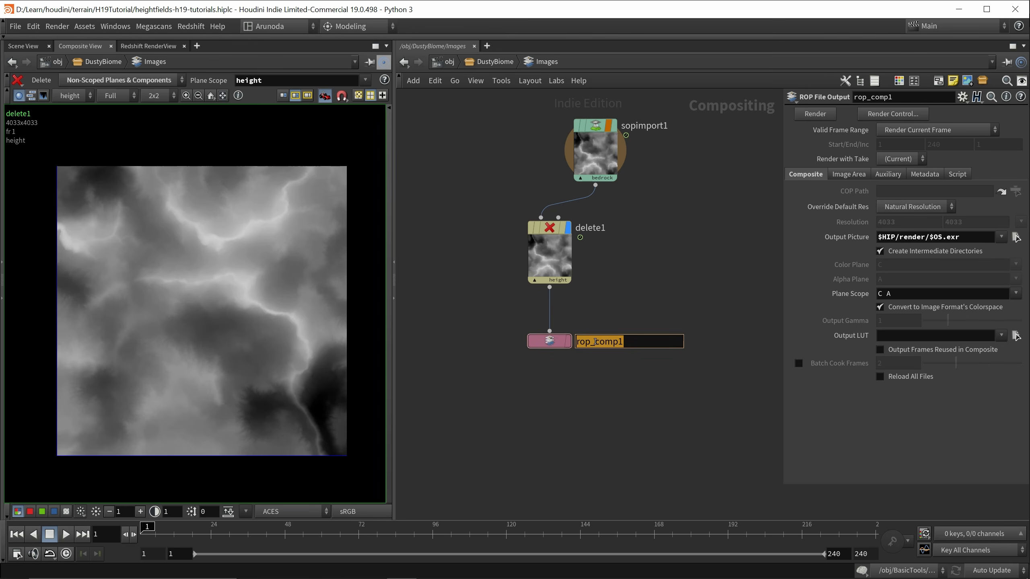
pyautogui.write('dusty_height')
pyautogui.press('Return')
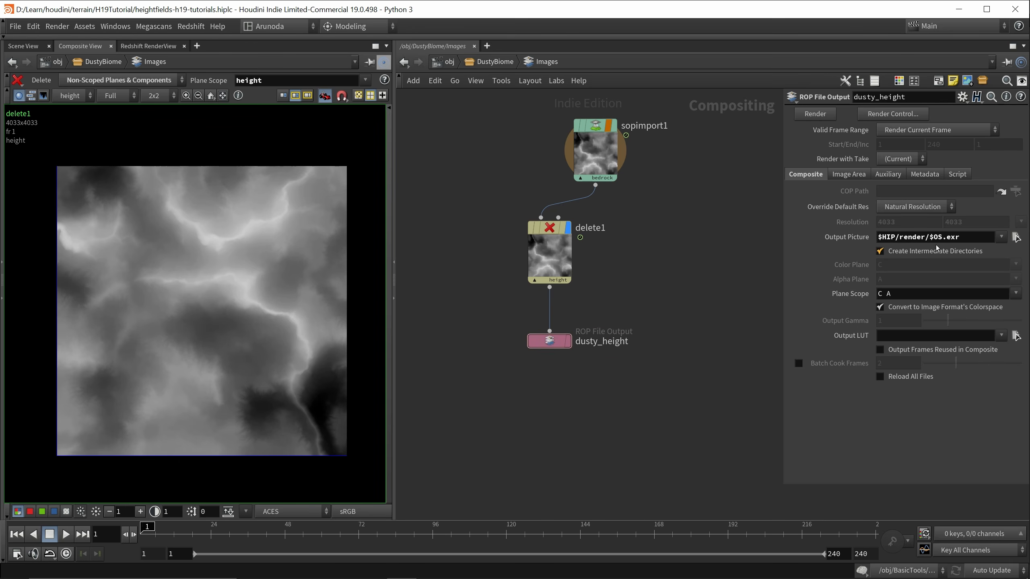
pyautogui.click(855, 239)
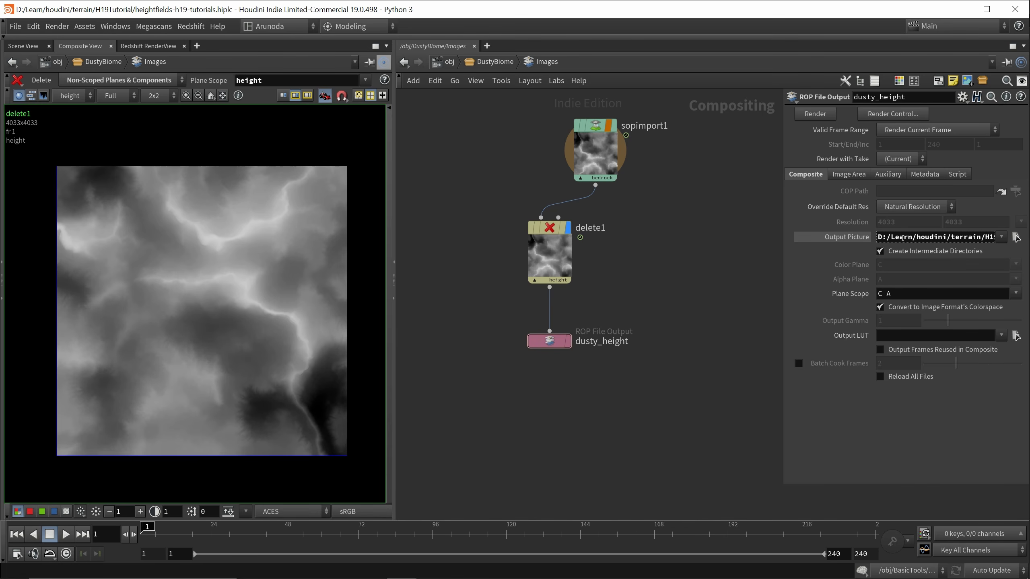
pyautogui.moveTo(896, 238); pyautogui.dragTo(1002, 240)
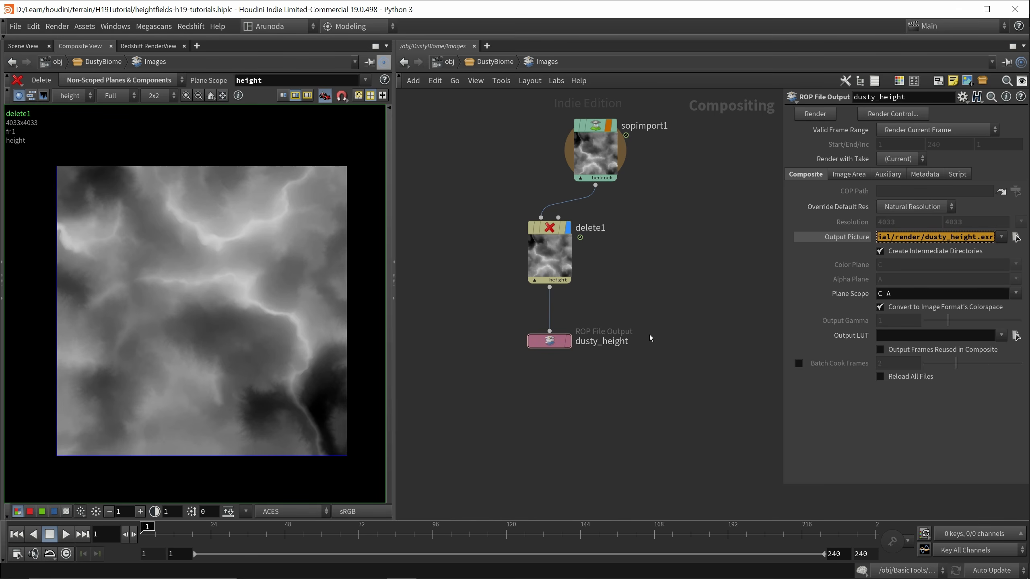
# - Change the output picture of dusty_height to $HIP/render/$OS.r16
pyautogui.rightClick(847, 238)
pyautogui.click(892, 246)
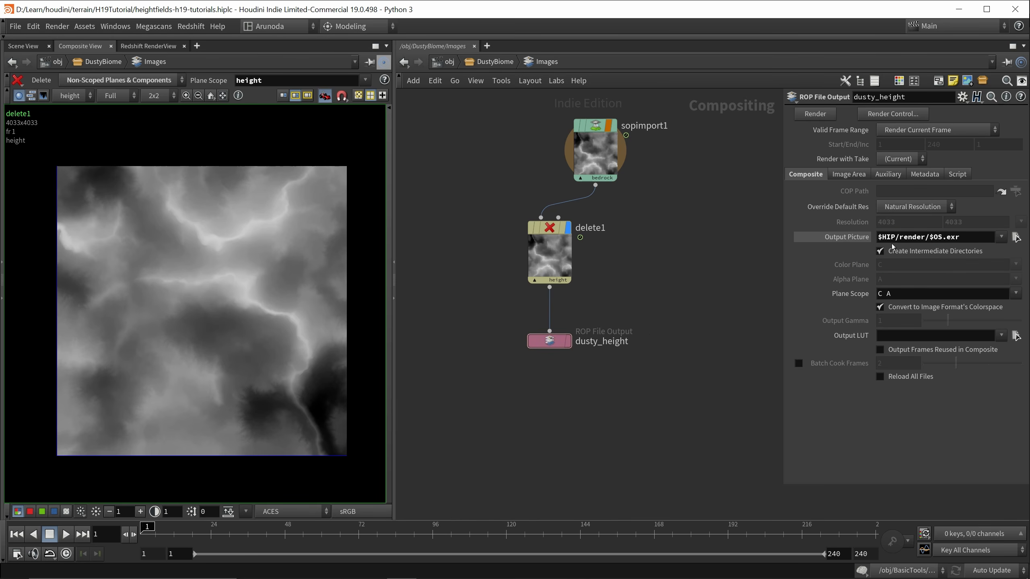
pyautogui.doubleClick(947, 236)
pyautogui.write('r16')
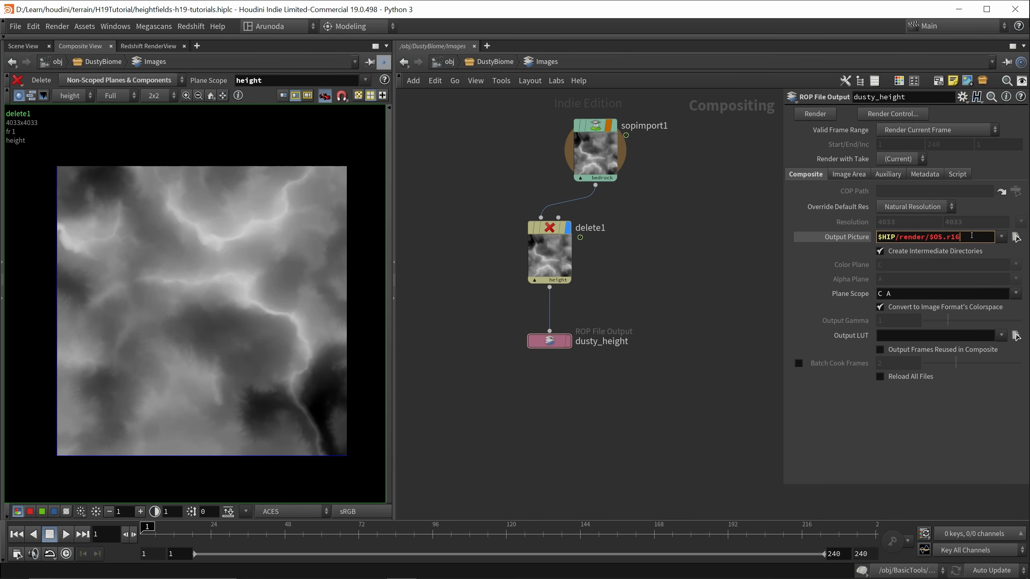
pyautogui.press('Return')
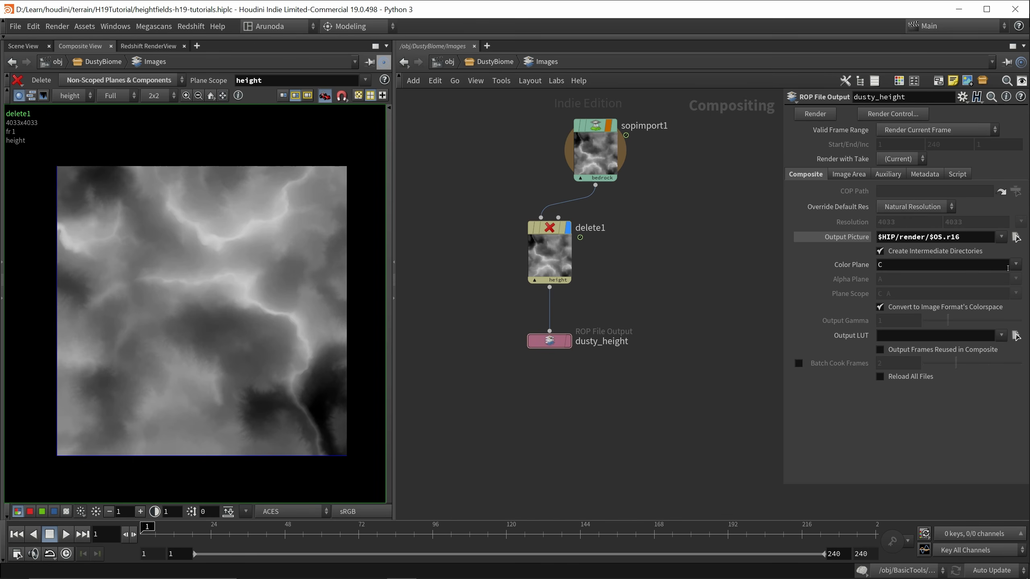
# - Set the color plane of dusty_height to height
pyautogui.click(923, 264)
pyautogui.press('BackSpace')
pyautogui.click(1016, 264)
pyautogui.click(1006, 290)
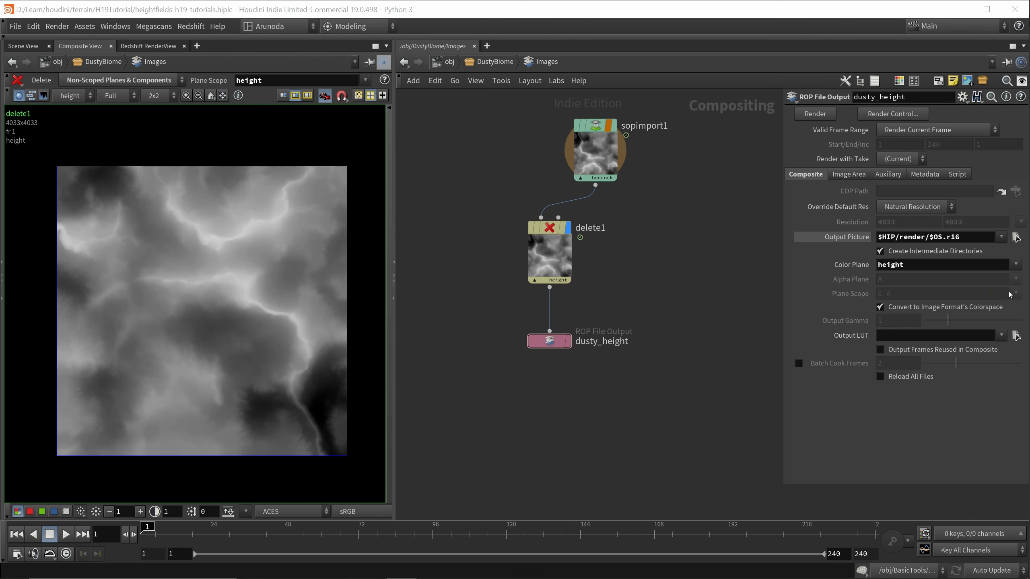
# - Render the dusty_height node and check for the exported dusty_height.r16 in the render folder
pyautogui.click(550, 342)
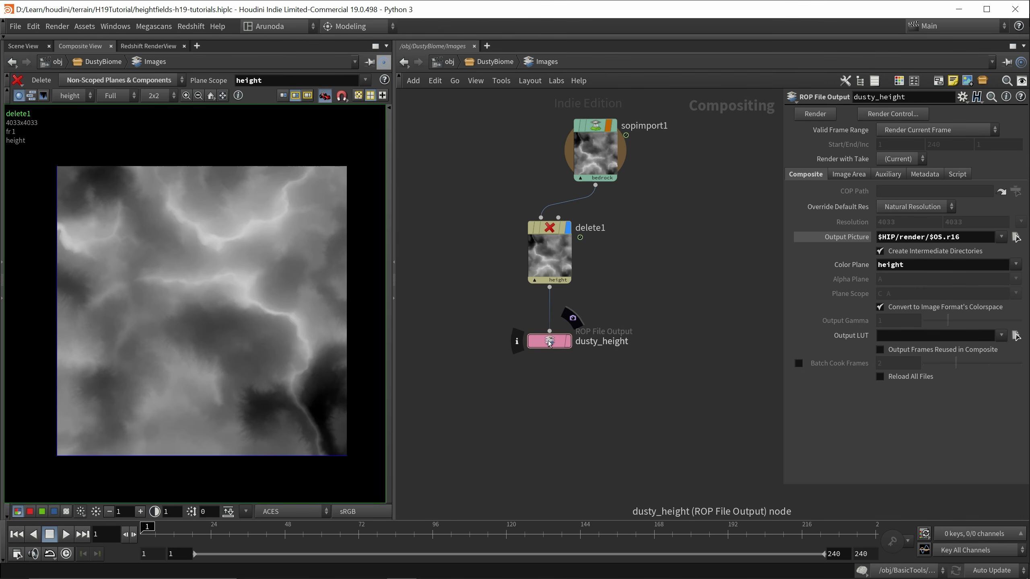
pyautogui.click(824, 117)
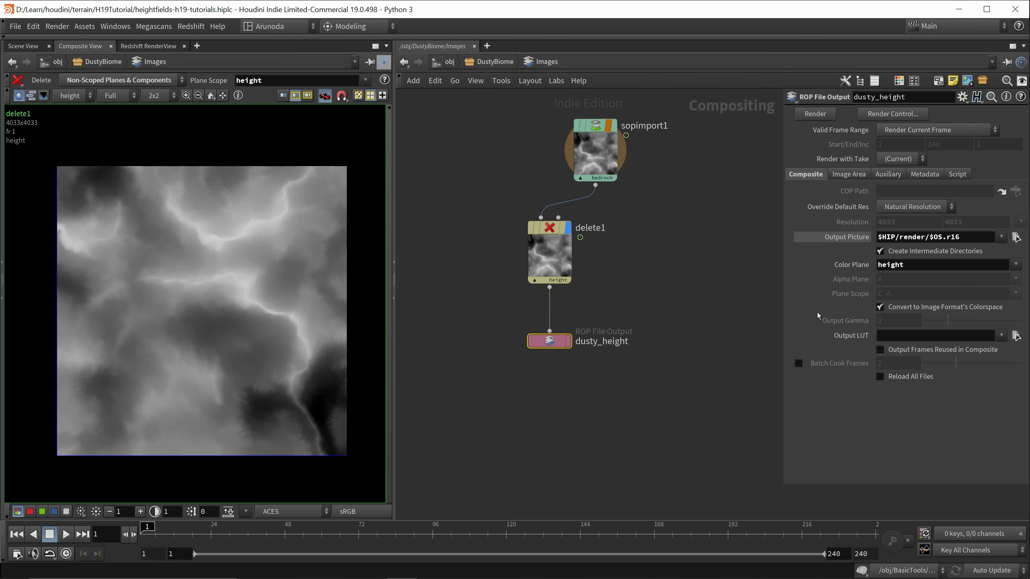
pyautogui.click(227, 572)
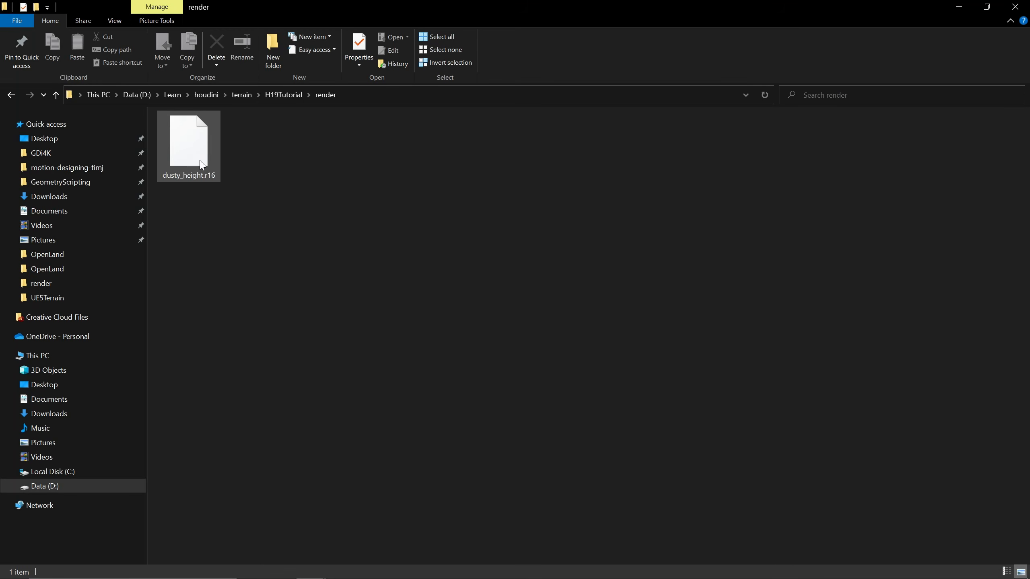
pyautogui.click(216, 179)
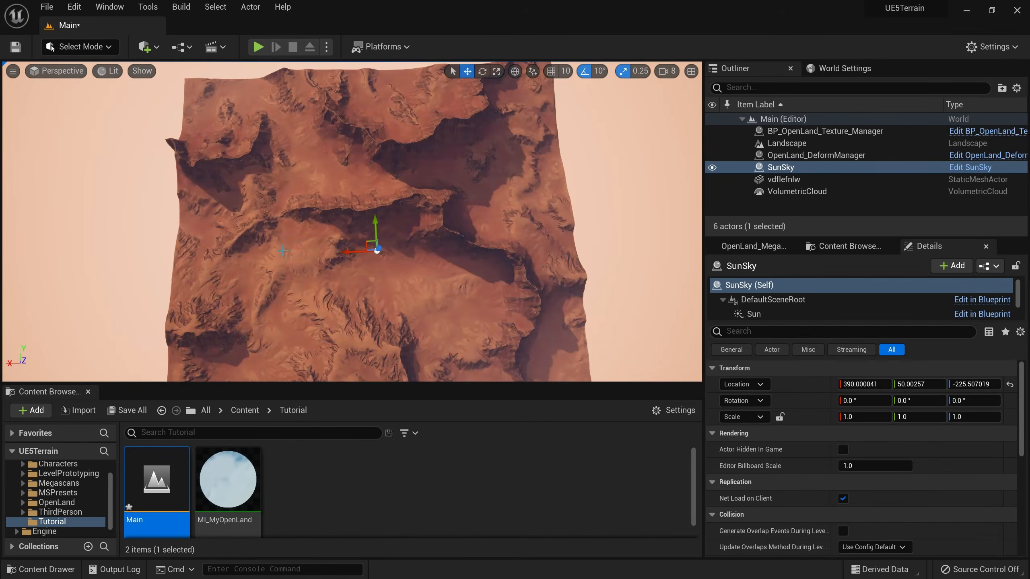
# - Switch to Unreal Engine and create a new level from the Basic template
pyautogui.scroll(-5, 173, 195)
pyautogui.click(47, 7)
pyautogui.click(77, 39)
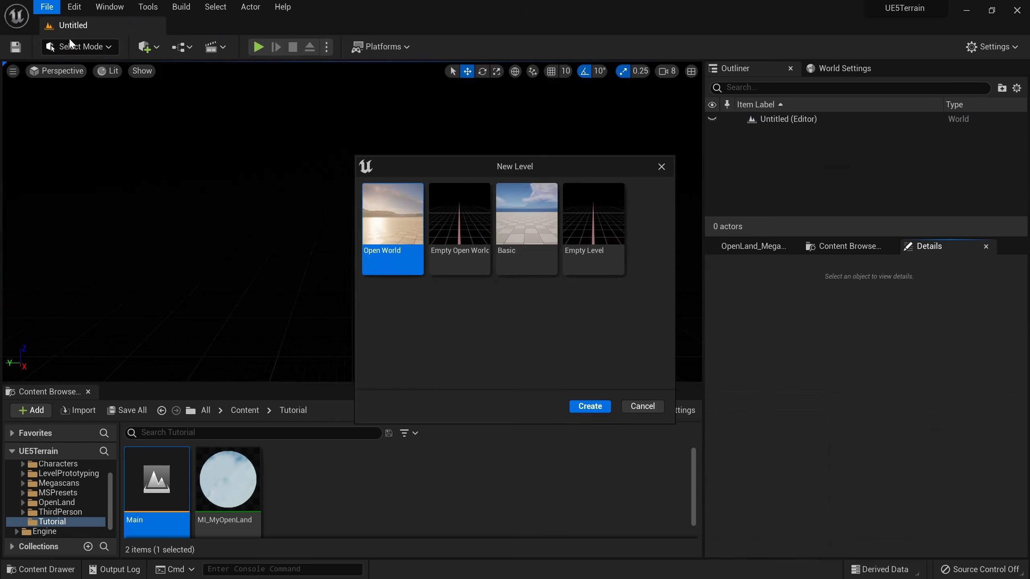
pyautogui.click(538, 235)
pyautogui.click(590, 406)
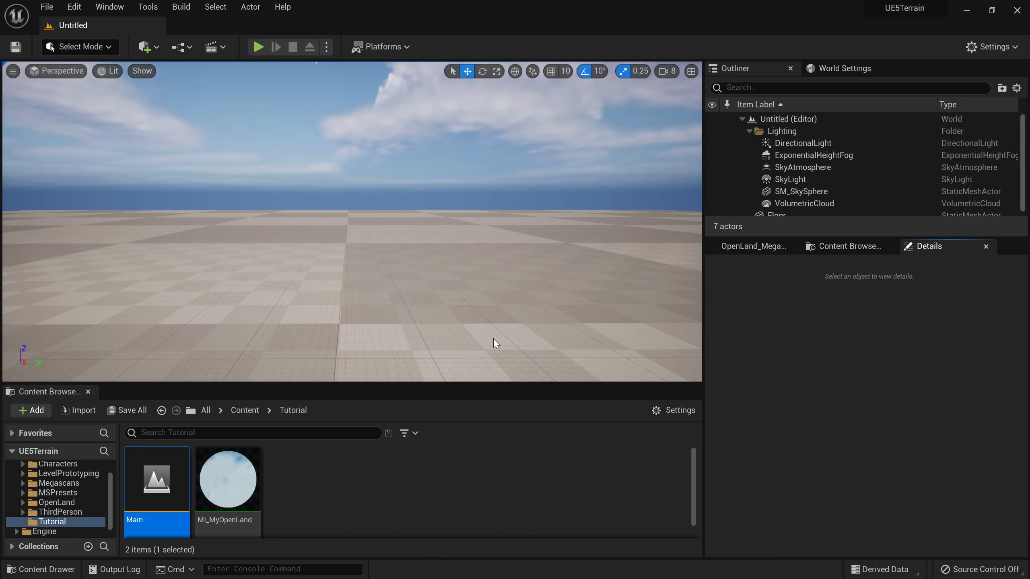
# - Delete the Floor mesh from the new level
pyautogui.moveTo(494, 309); pyautogui.dragTo(488, 293, button='right')
pyautogui.scroll(-1, 800, 197)
pyautogui.click(790, 209)
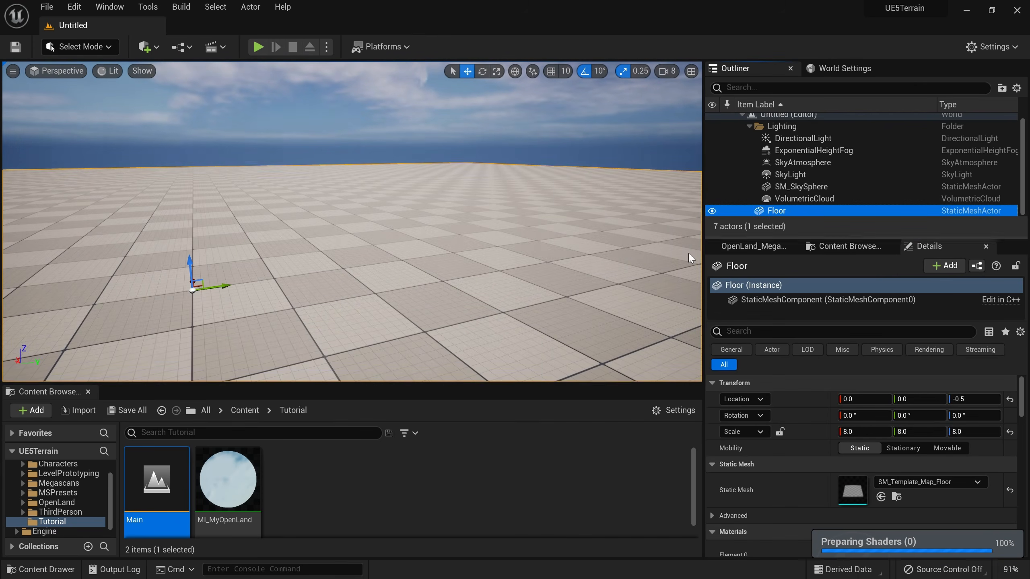
pyautogui.press('Delete')
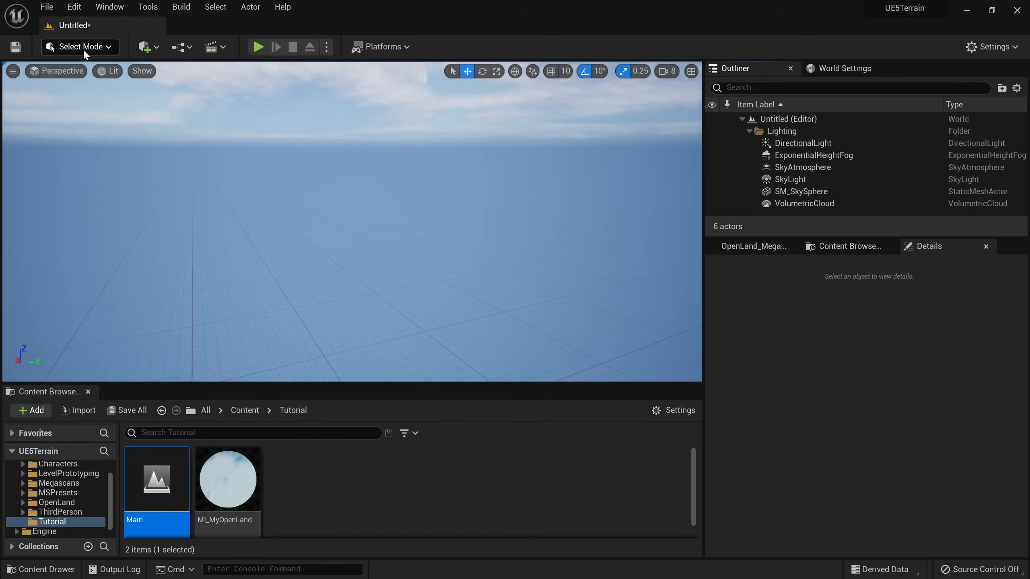
# - Enter Landscape mode and load dusty_height.r16 from the render folder as the heightmap for a new landscape
pyautogui.click(82, 48)
pyautogui.click(92, 83)
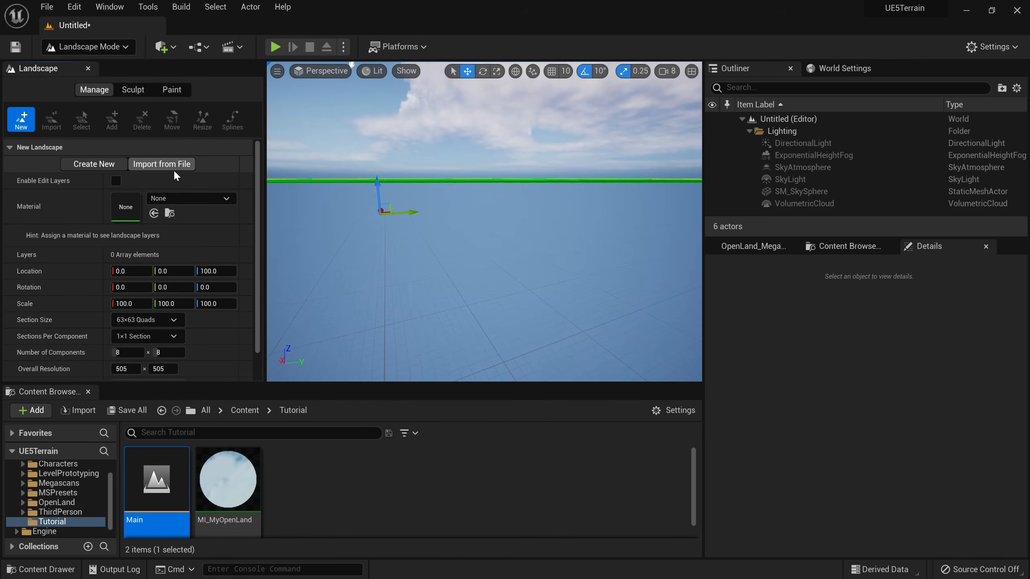
pyautogui.click(174, 170)
pyautogui.click(235, 197)
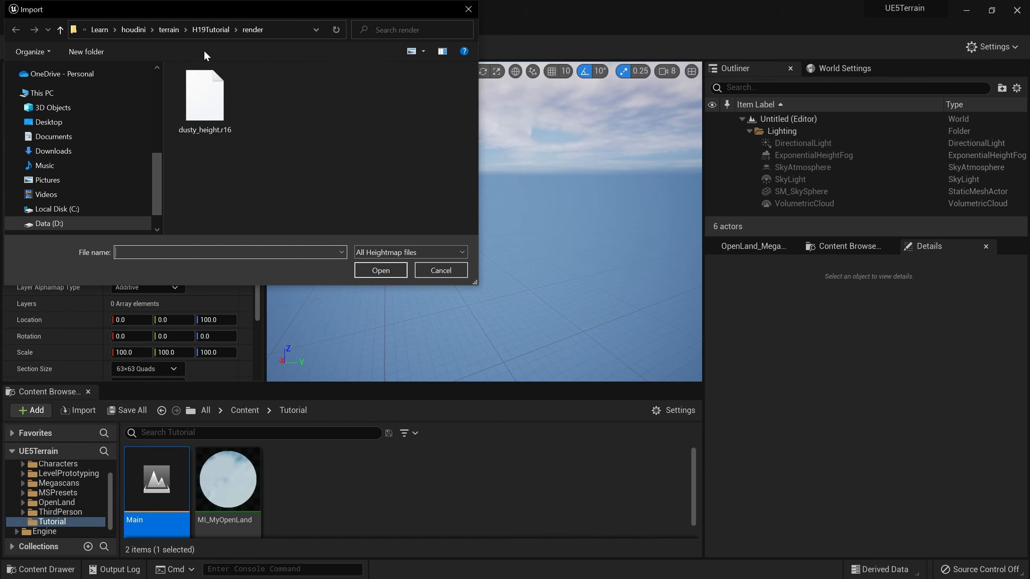
pyautogui.click(218, 124)
pyautogui.click(380, 270)
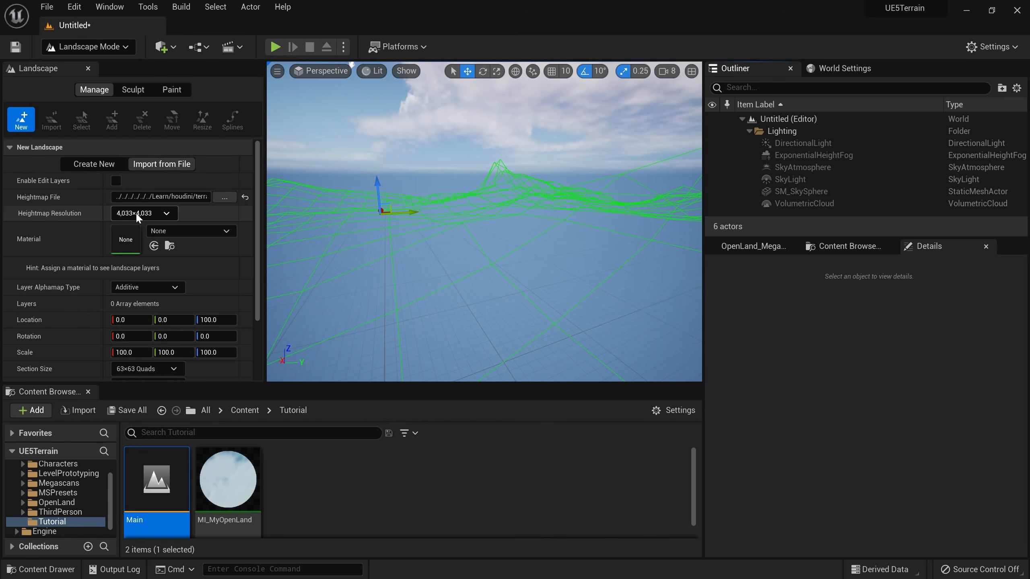
# - Try a Z scale of 200 on the landscape preview and restore it to 100
pyautogui.moveTo(255, 214); pyautogui.dragTo(266, 299)
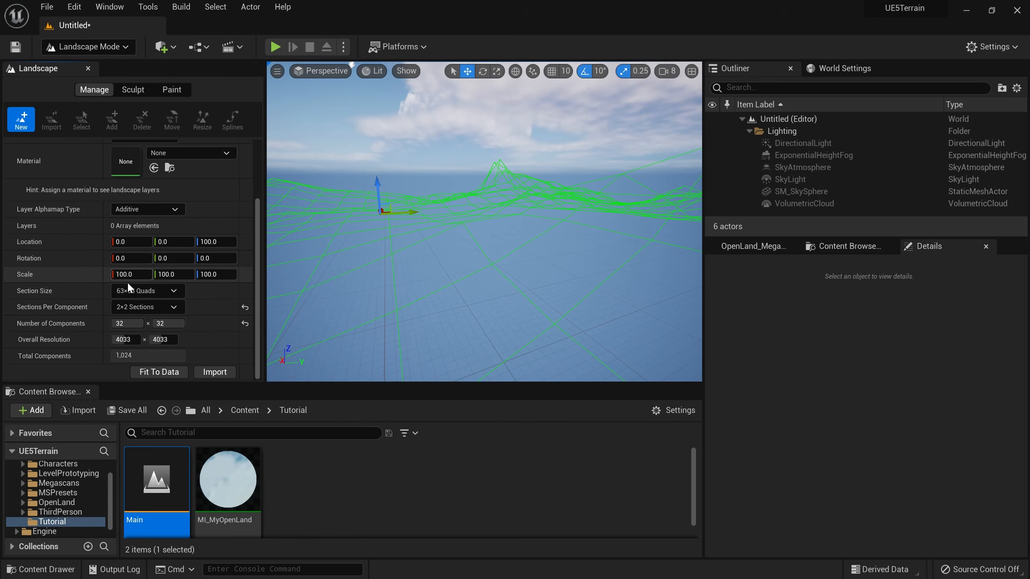
pyautogui.moveTo(358, 211); pyautogui.dragTo(338, 210, button='middle')
pyautogui.moveTo(474, 223)
pyautogui.mouseDown(button='right')
pyautogui.moveTo(349, 228)
pyautogui.moveTo(296, 215)
pyautogui.moveTo(476, 223)
pyautogui.mouseUp(button='right')
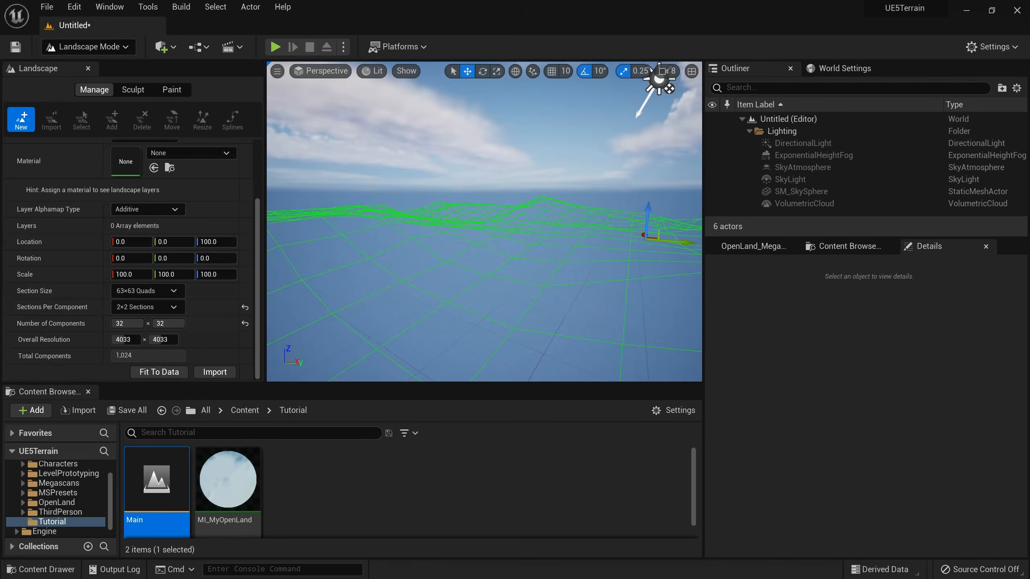
pyautogui.click(212, 275)
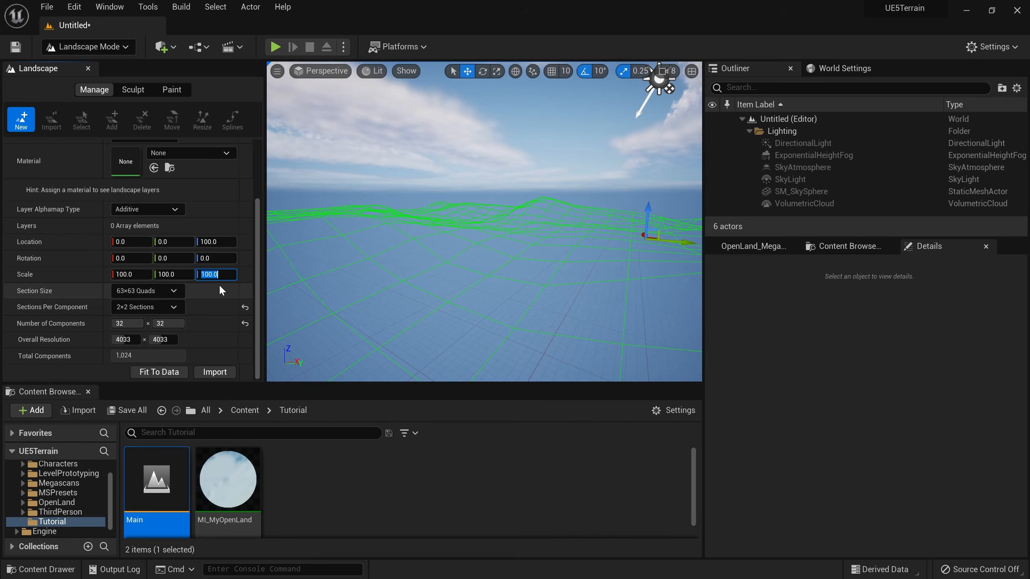
pyautogui.write('200')
pyautogui.moveTo(565, 232)
pyautogui.mouseDown(button='right')
pyautogui.moveTo(357, 226)
pyautogui.moveTo(561, 233)
pyautogui.mouseUp(button='right')
pyautogui.click(209, 353)
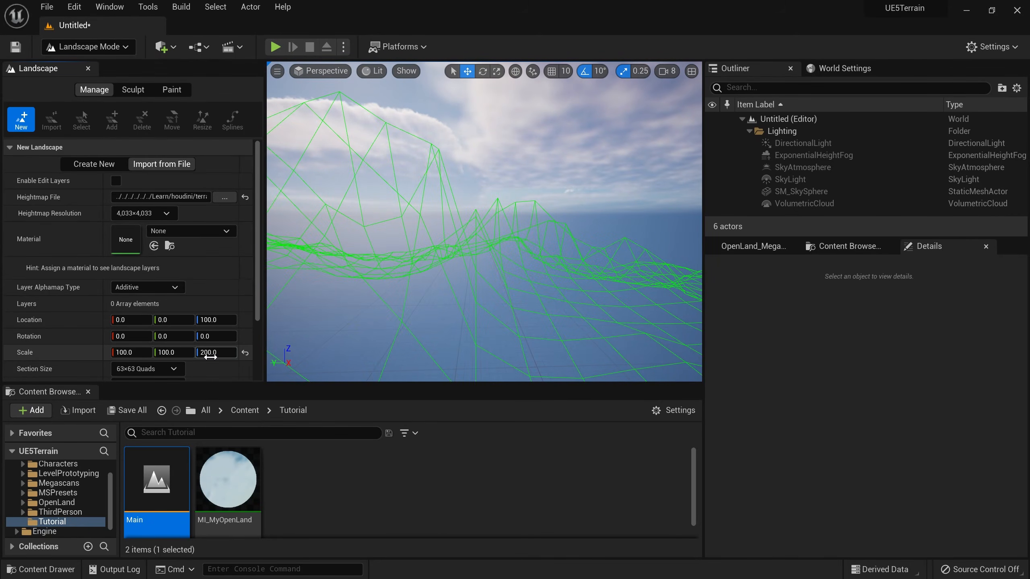
pyautogui.write('100')
pyautogui.press('Return')
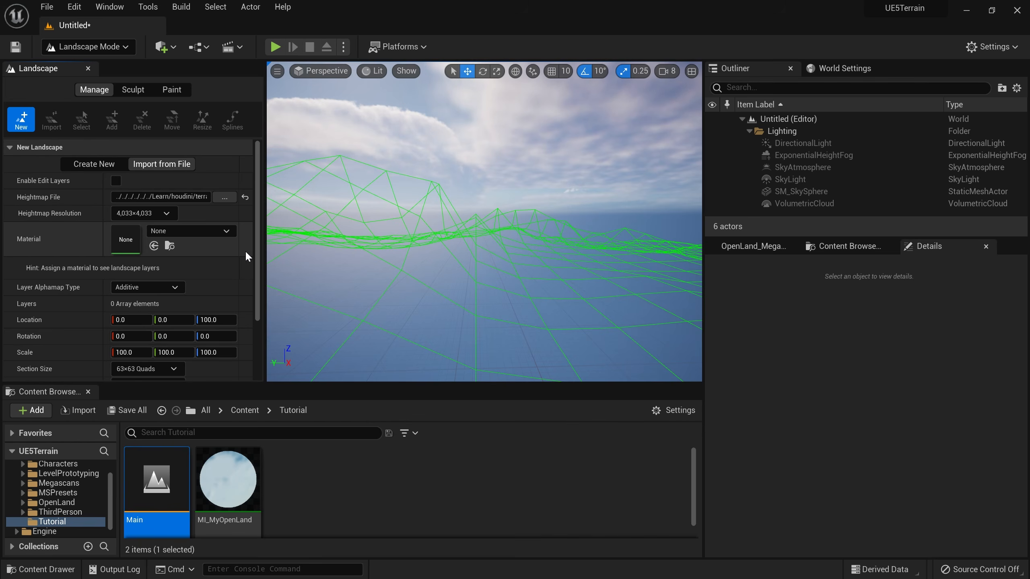
# - Import the loaded heightmap as a landscape and look over the generated terrain
pyautogui.scroll(-3, 209, 297)
pyautogui.click(215, 377)
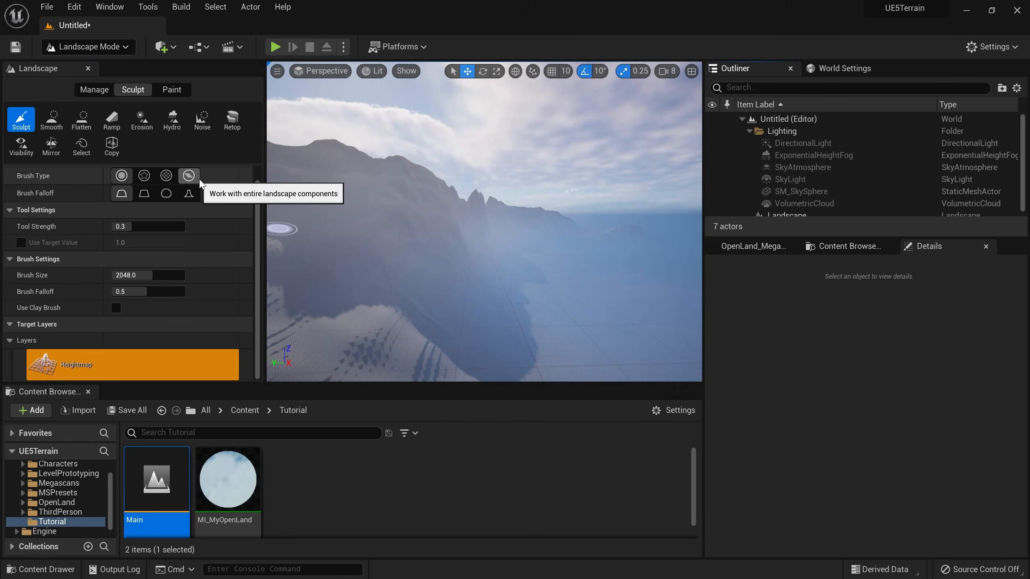
pyautogui.moveTo(493, 209)
pyautogui.mouseDown(button='right')
pyautogui.moveTo(349, 213)
pyautogui.moveTo(499, 179)
pyautogui.mouseUp(button='right')
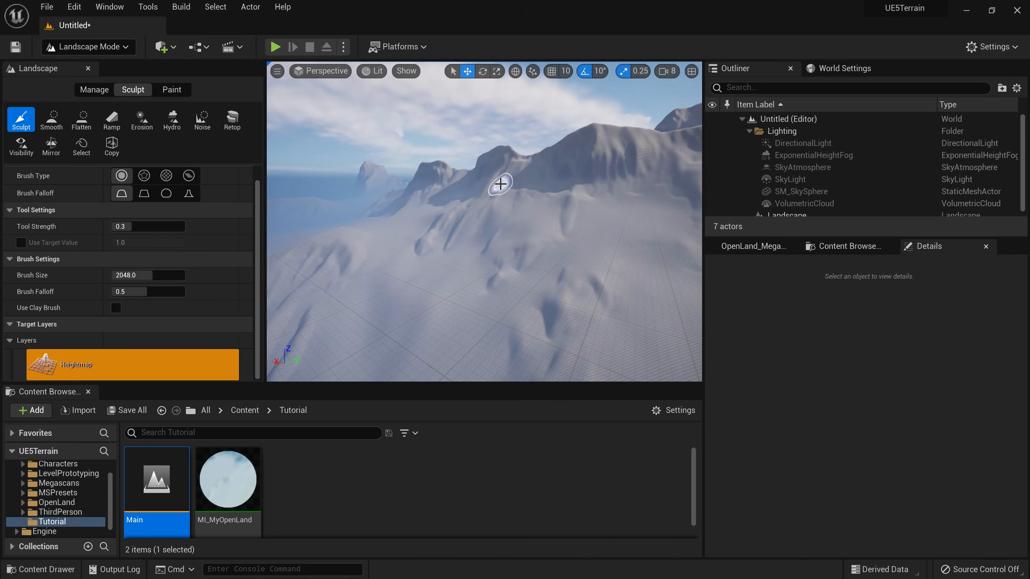
# - Return to Select mode and hide the ExponentialHeightFog actor
pyautogui.click(99, 49)
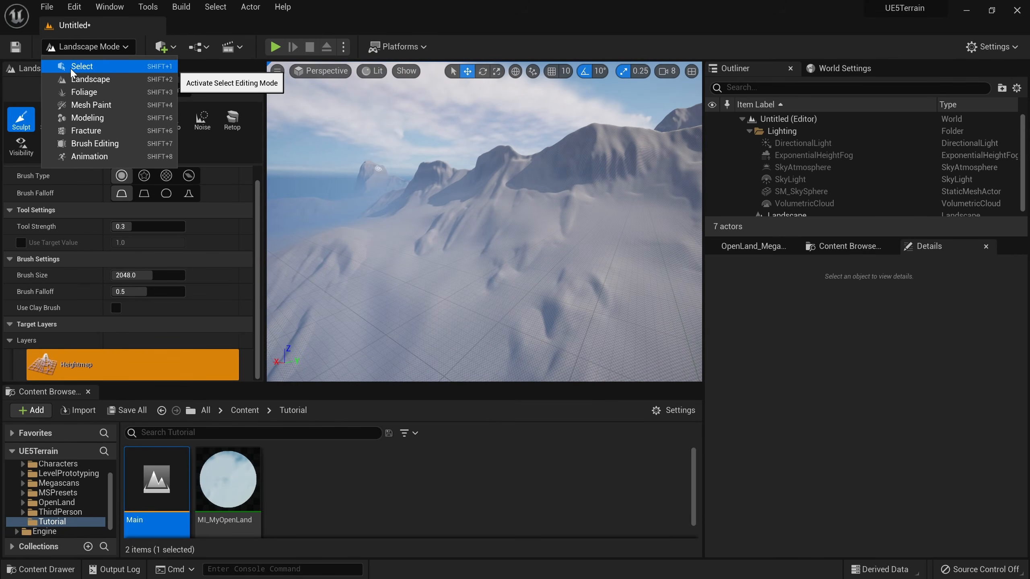
pyautogui.click(88, 68)
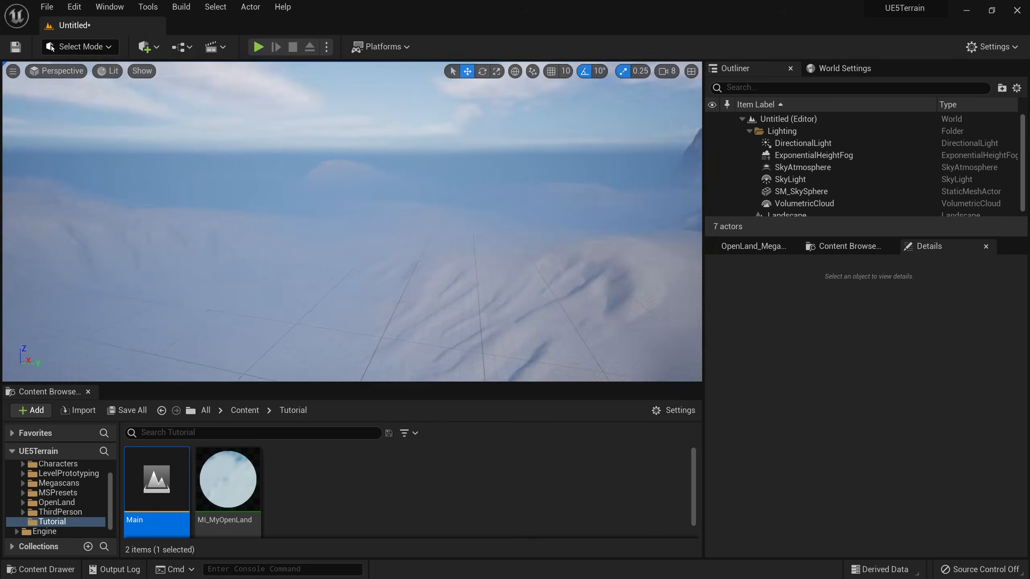
pyautogui.moveTo(393, 179)
pyautogui.mouseDown(button='right')
pyautogui.moveTo(409, 175)
pyautogui.moveTo(393, 179)
pyautogui.mouseUp(button='right')
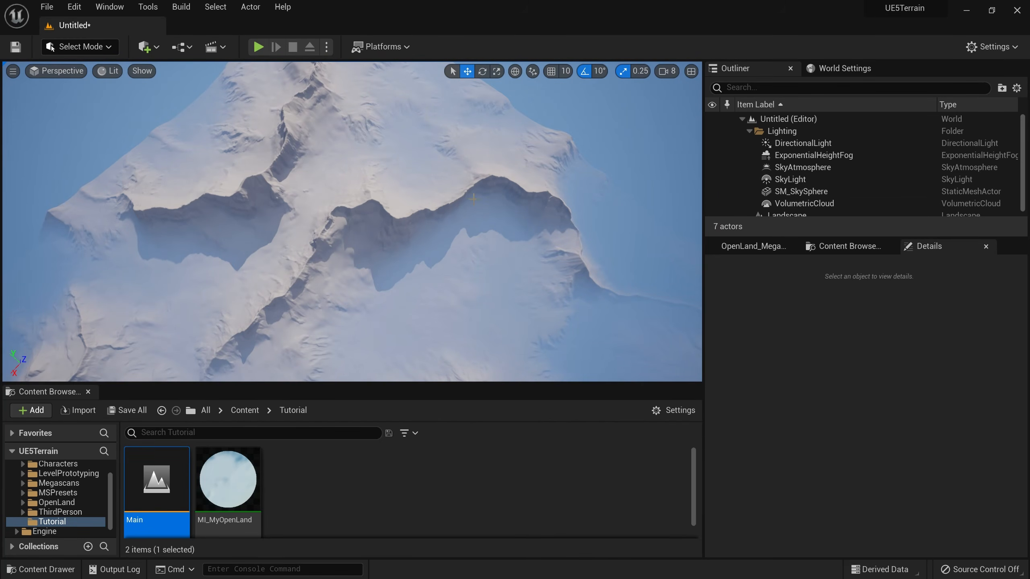
pyautogui.moveTo(470, 199); pyautogui.dragTo(503, 138, button='right')
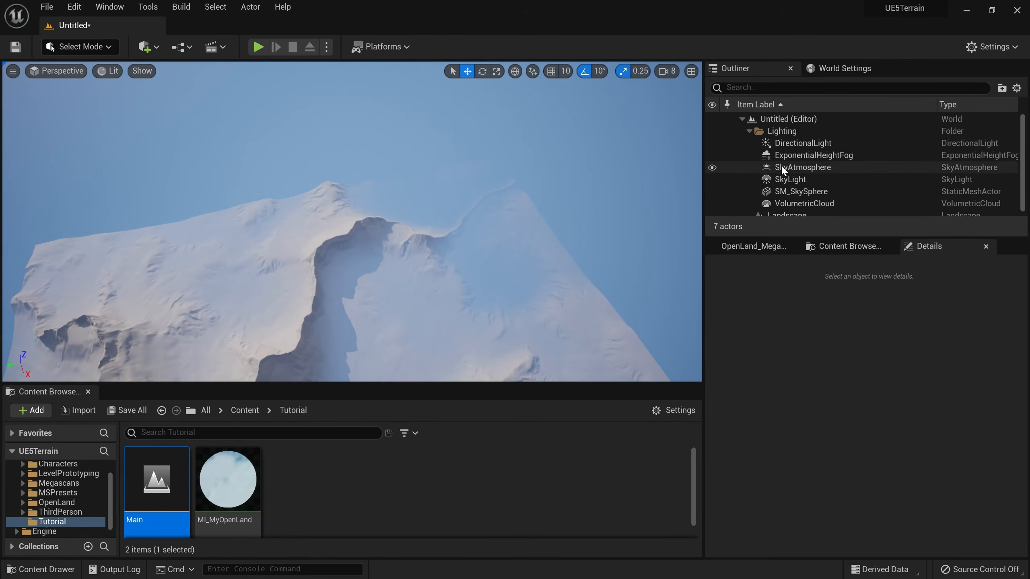
pyautogui.click(770, 160)
pyautogui.click(712, 156)
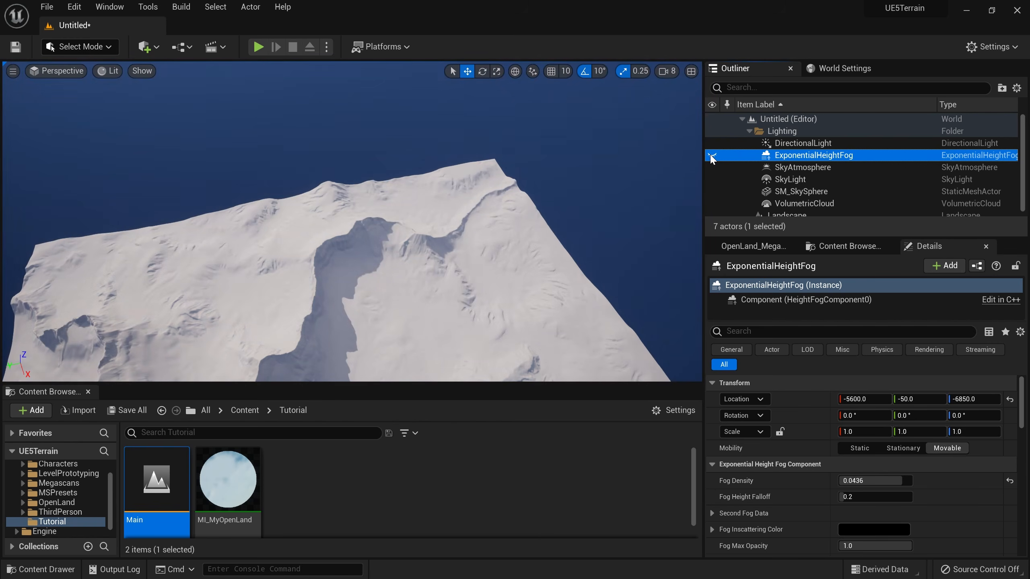
# - Play the level to test the landscape's scale with the character, and stop the playback
pyautogui.moveTo(546, 219); pyautogui.dragTo(576, 223, button='right')
pyautogui.hotkey('alt', 'p')
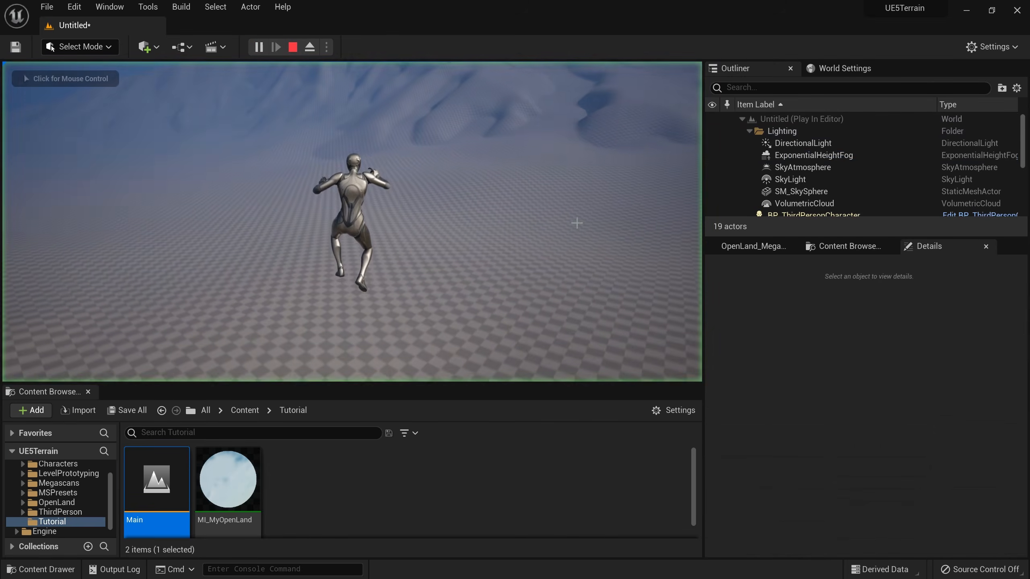
pyautogui.press('w')
pyautogui.press('Escape')
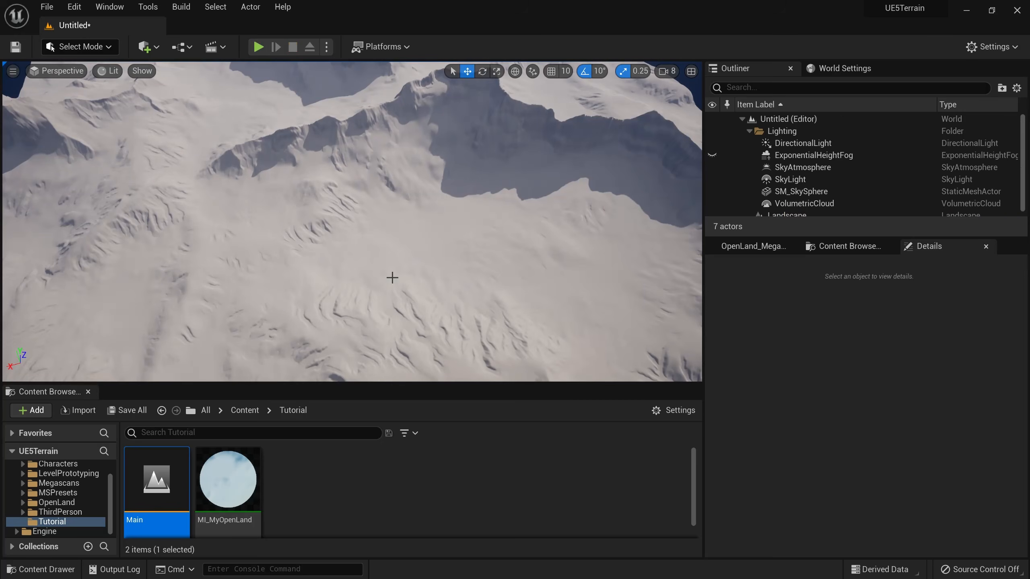
pyautogui.moveTo(444, 223); pyautogui.dragTo(395, 238, button='right')
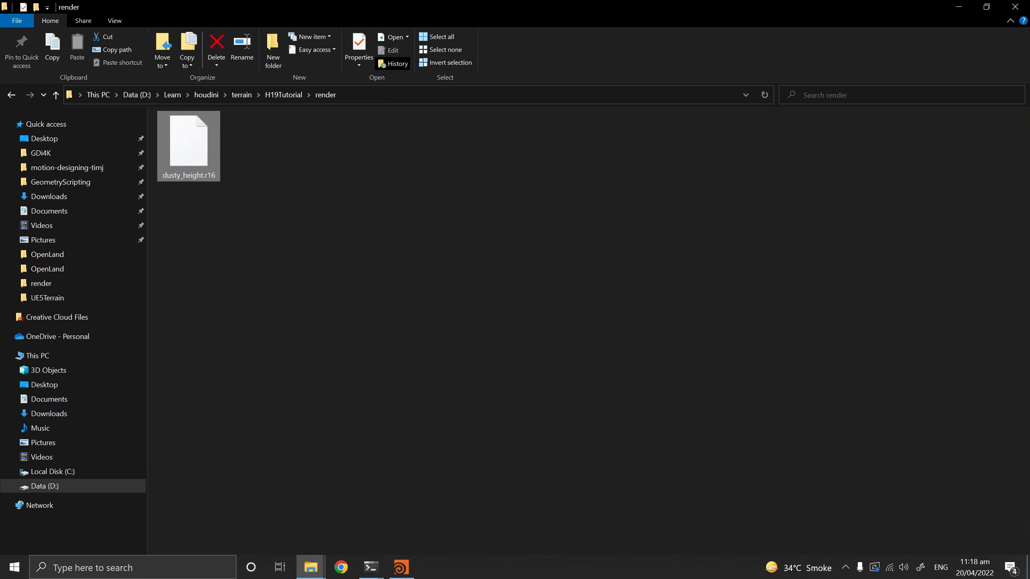
# - Switch to Houdini and view the flow plane of the sopimport1 node up close
pyautogui.click(399, 568)
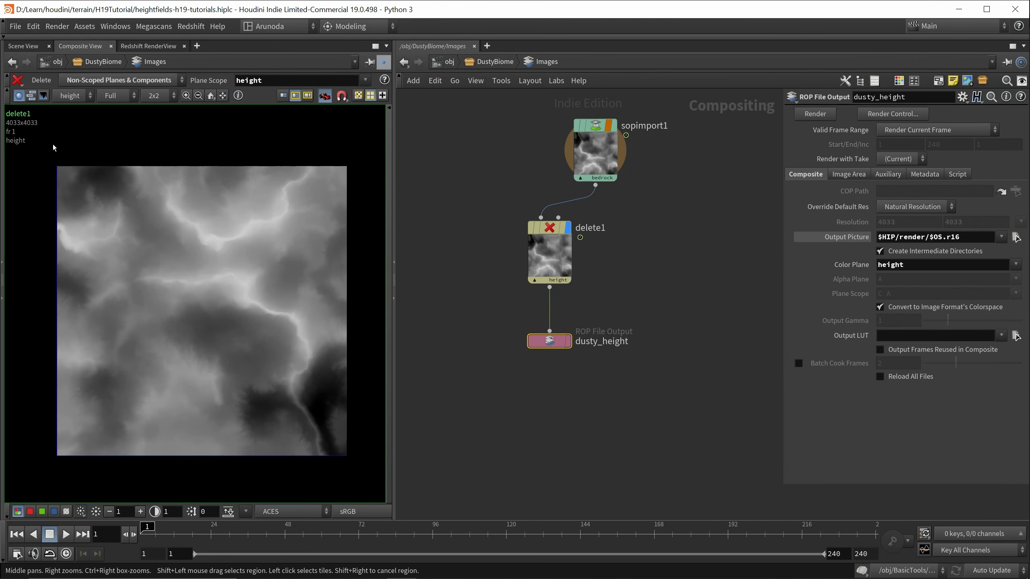
pyautogui.click(595, 151)
pyautogui.click(74, 96)
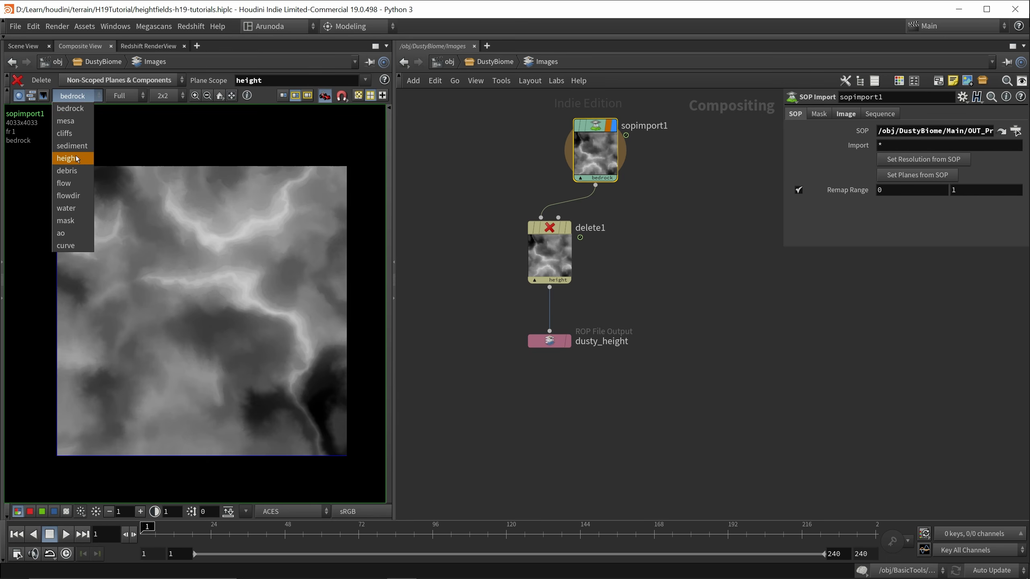
pyautogui.click(71, 185)
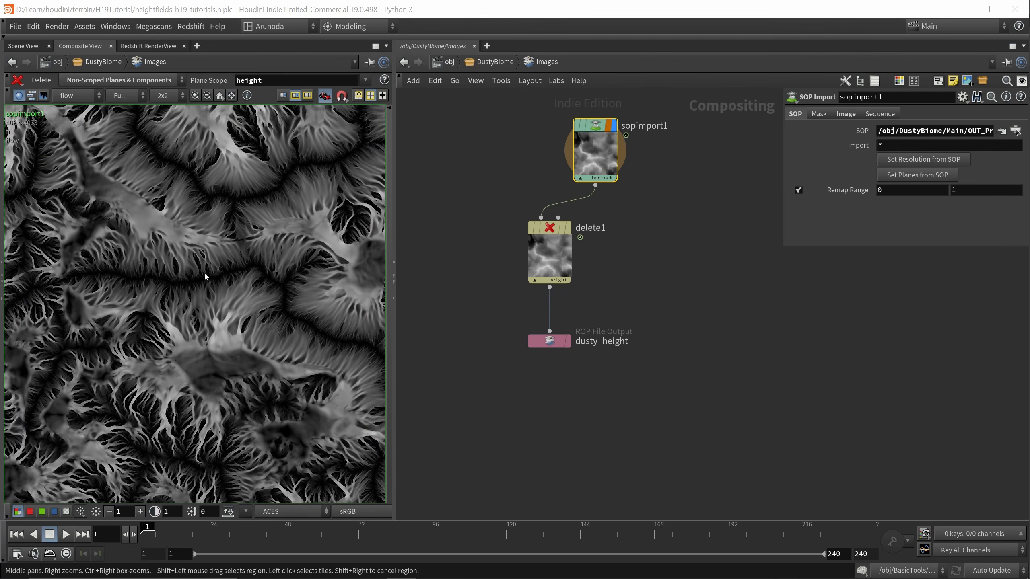
pyautogui.scroll(2, 225, 297)
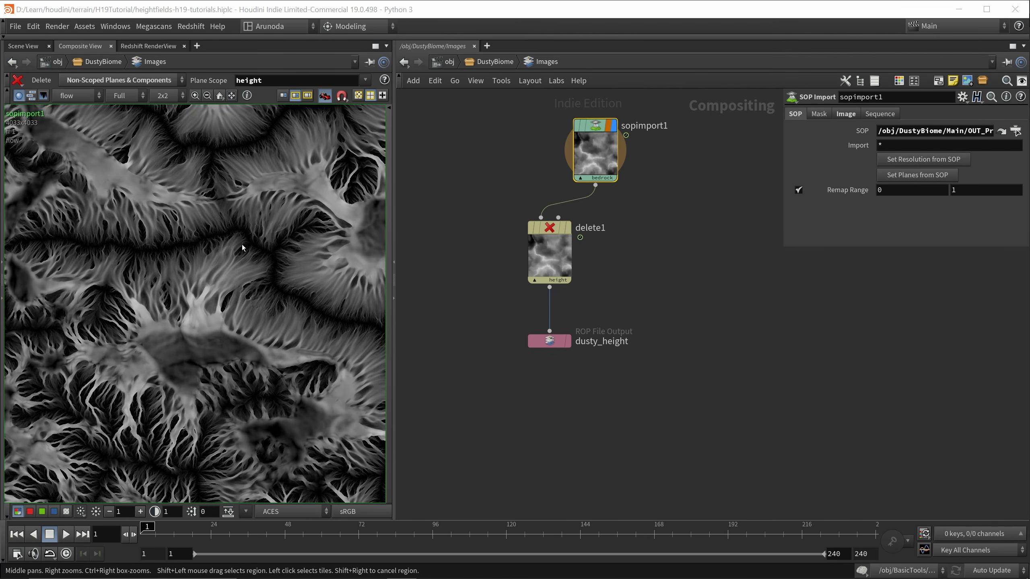
# - Preview sopimport1's debris plane at different magnifications and return the preview to the flow plane
pyautogui.click(65, 96)
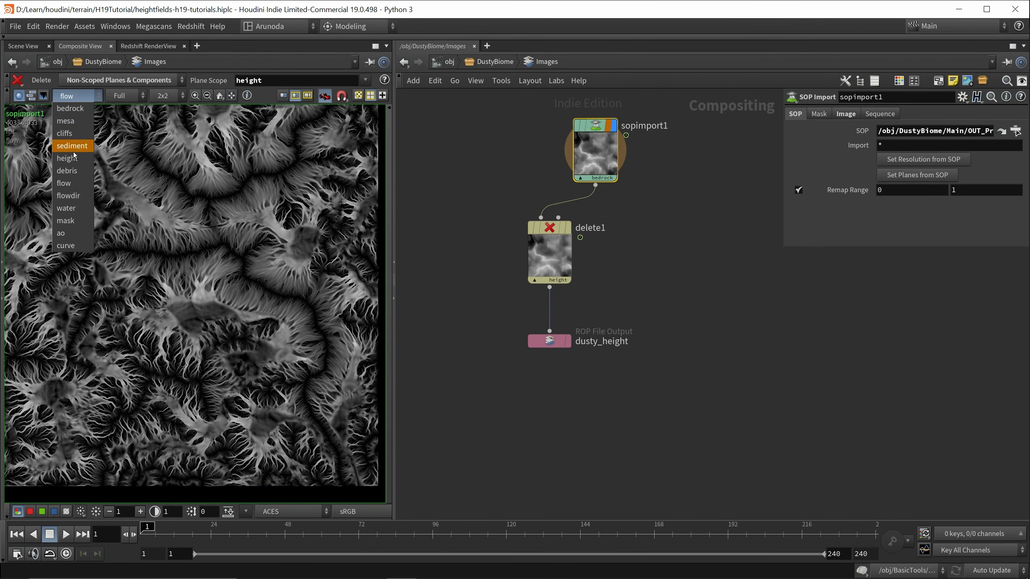
pyautogui.click(68, 175)
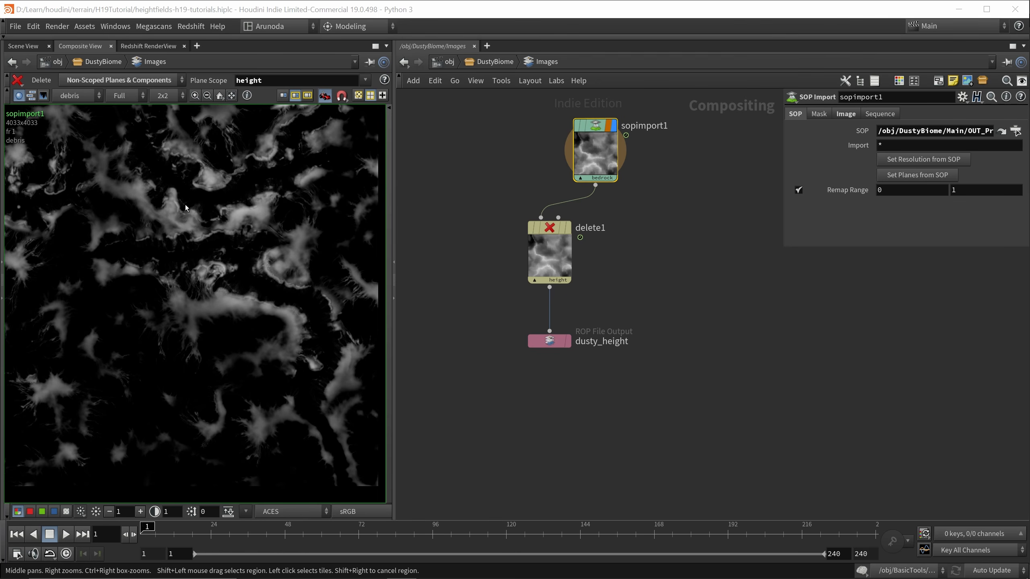
pyautogui.scroll(-2, 185, 205)
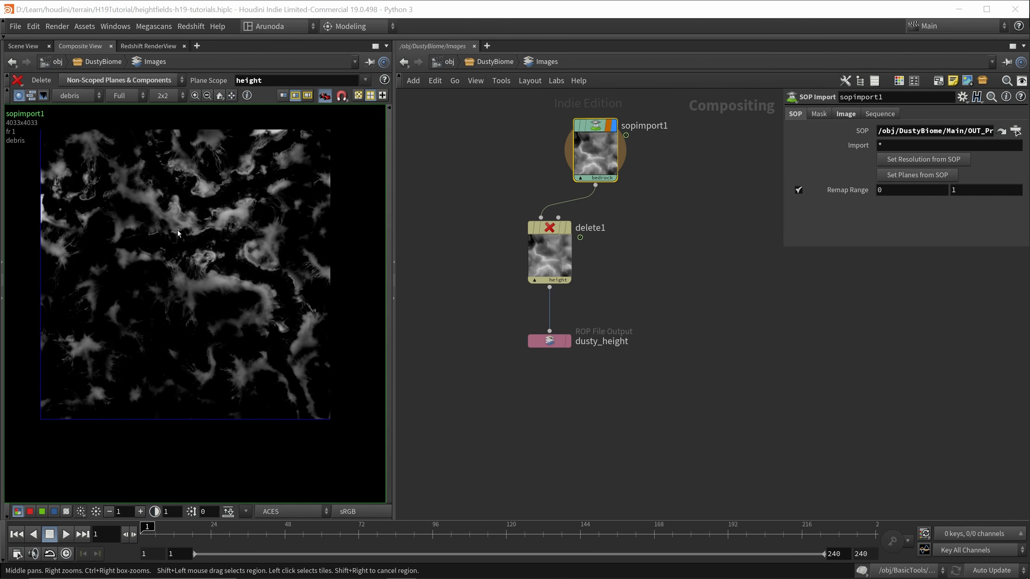
pyautogui.scroll(3, 178, 232)
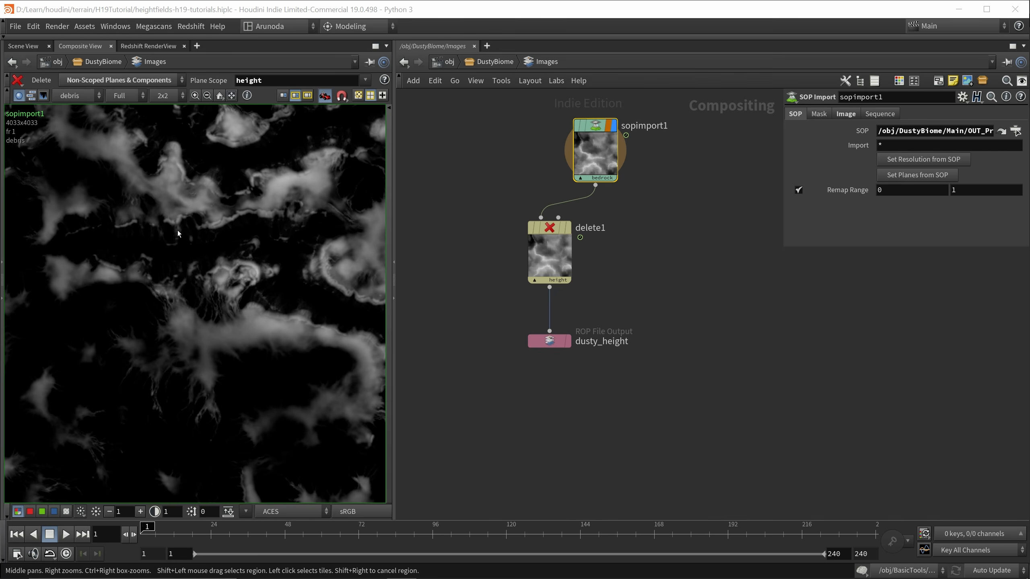
pyautogui.click(75, 96)
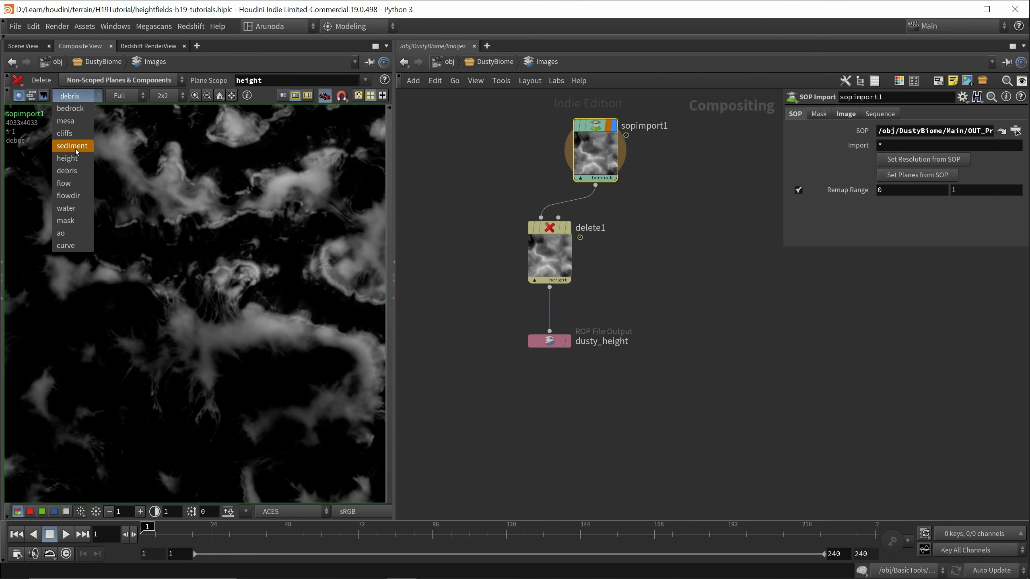
pyautogui.click(70, 185)
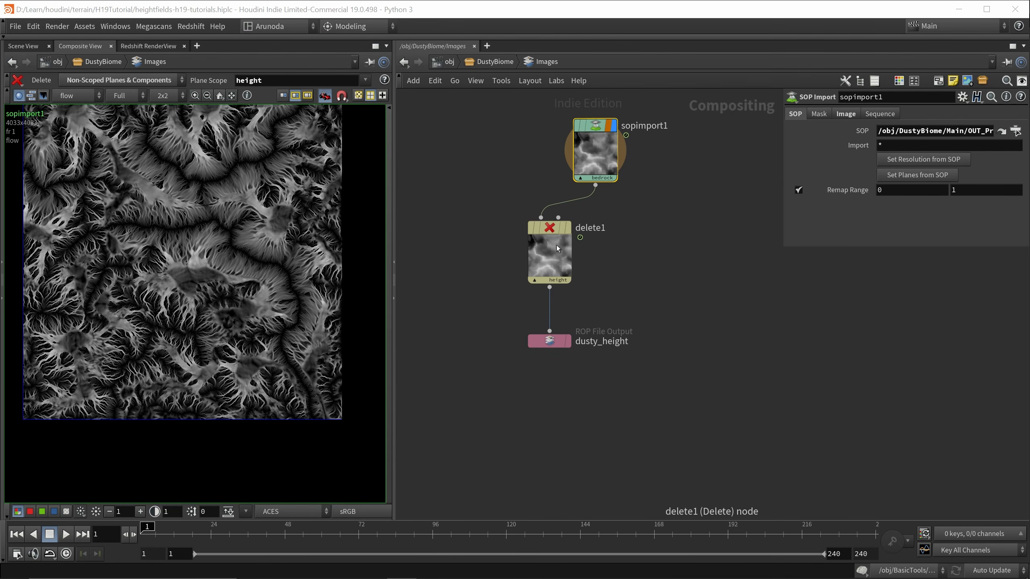
# - Make room below sopimport1 and branch a second Delete node from its output
pyautogui.press('h')
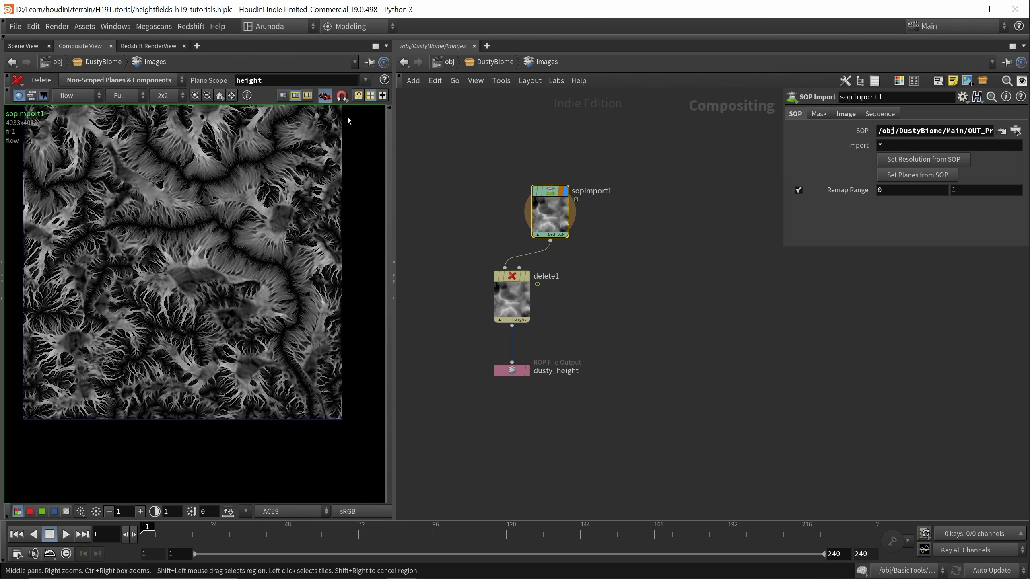
pyautogui.moveTo(556, 197)
pyautogui.moveTo(556, 196); pyautogui.dragTo(603, 143)
pyautogui.click(597, 187)
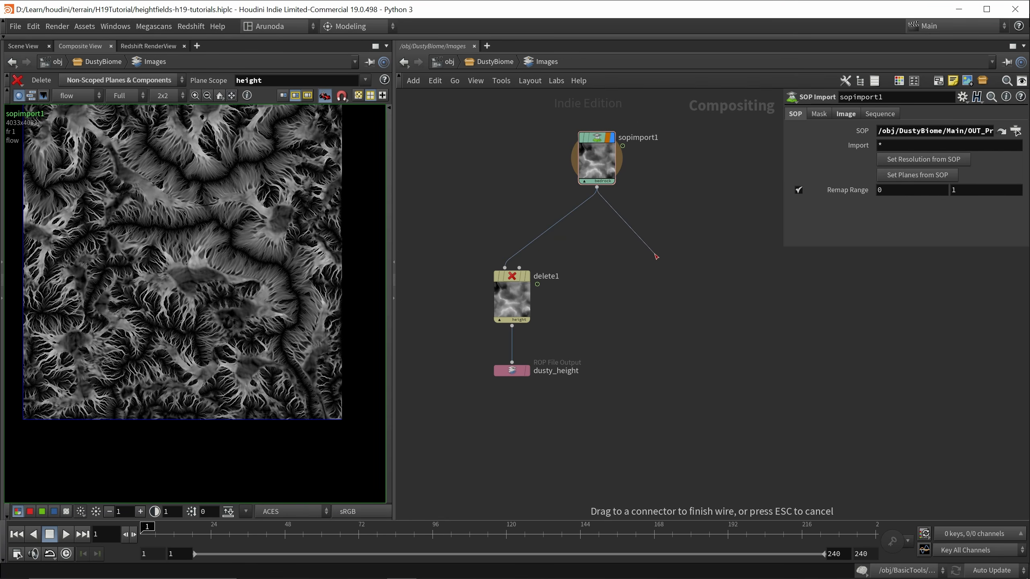
pyautogui.press('Tab')
pyautogui.write('del')
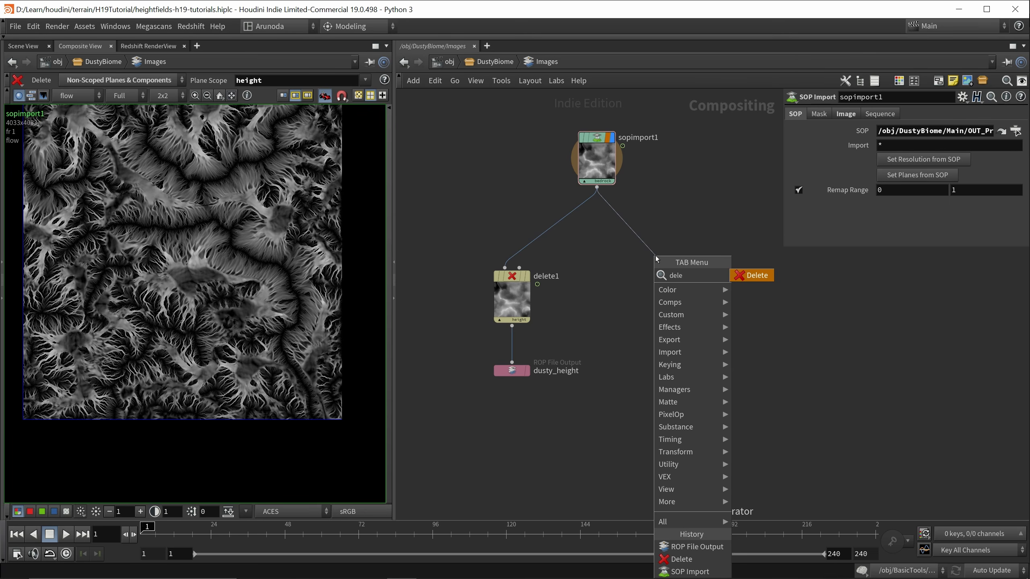
pyautogui.click(746, 274)
# - Set the new Delete node to remove Non-Scoped Planes & Components with flow as plane scope, and display its result
pyautogui.click(1020, 146)
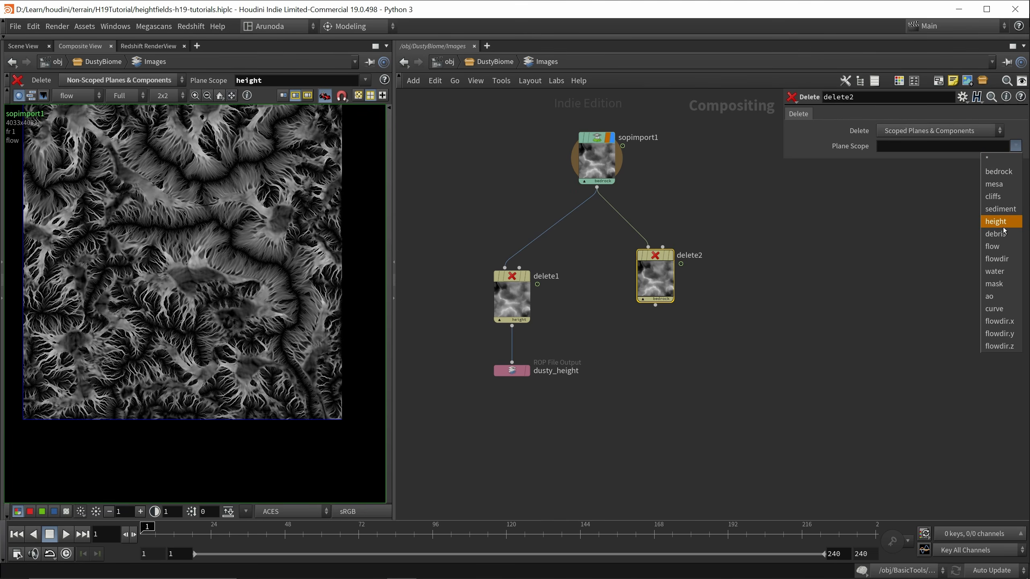
pyautogui.click(995, 246)
pyautogui.click(919, 129)
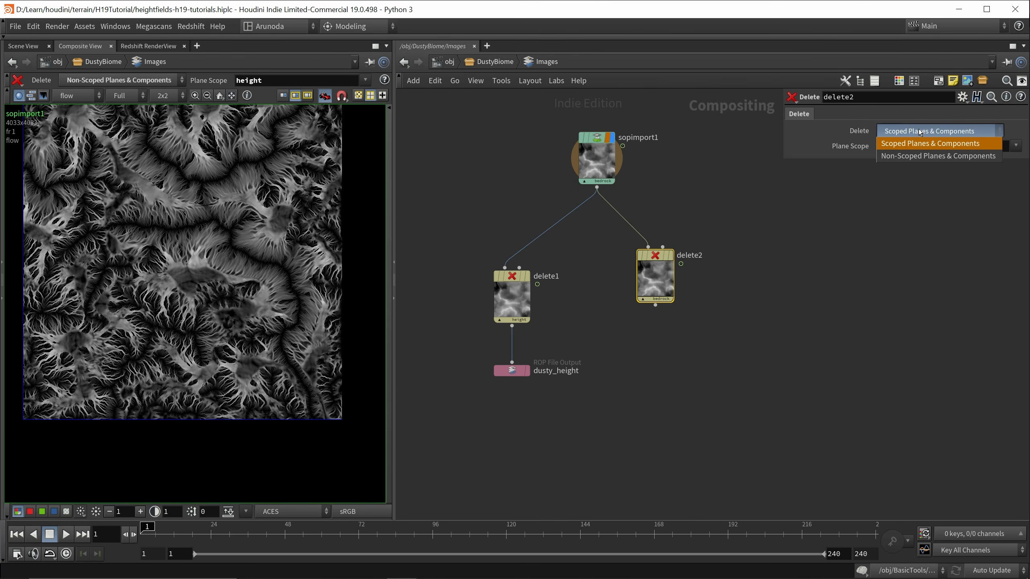
pyautogui.click(919, 129)
pyautogui.click(919, 130)
pyautogui.click(916, 155)
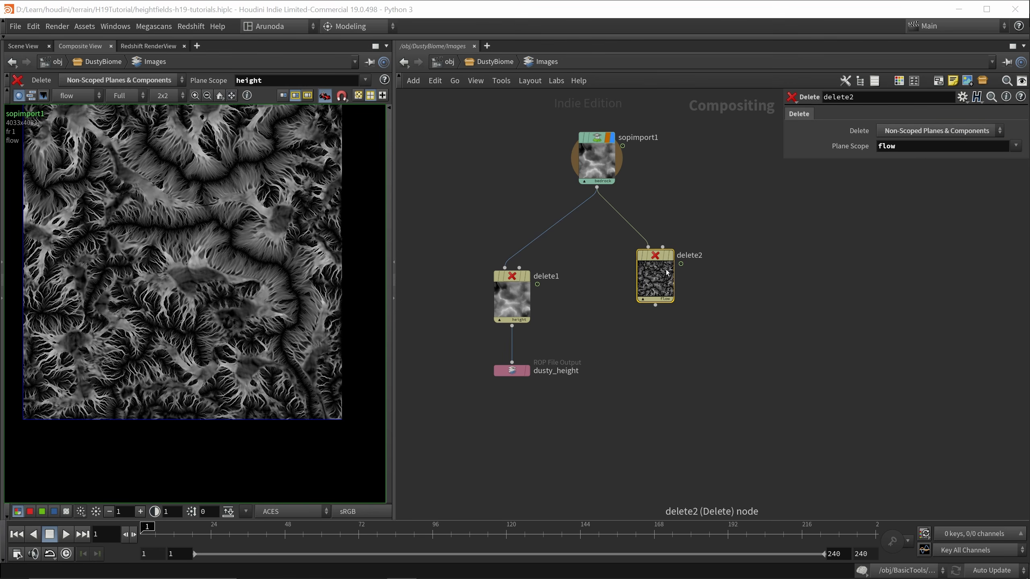
pyautogui.click(672, 256)
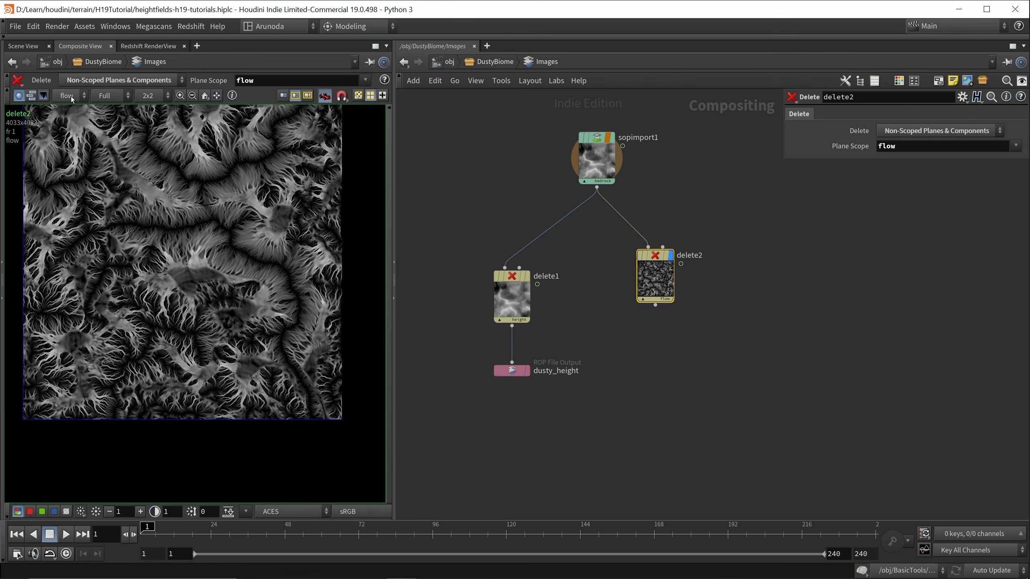
# - Duplicate the dusty_height file output node and wire the copy to the flow branch's Delete node
pyautogui.moveTo(585, 403); pyautogui.dragTo(456, 349)
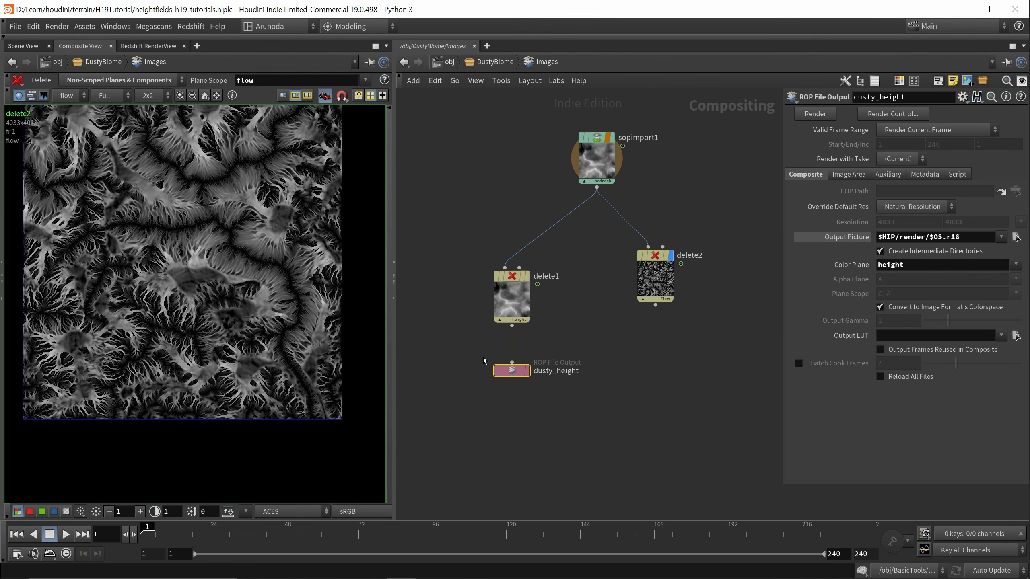
pyautogui.hotkey('ctrl', 'c')
pyautogui.hotkey('ctrl', 'v')
pyautogui.moveTo(484, 359); pyautogui.dragTo(680, 350)
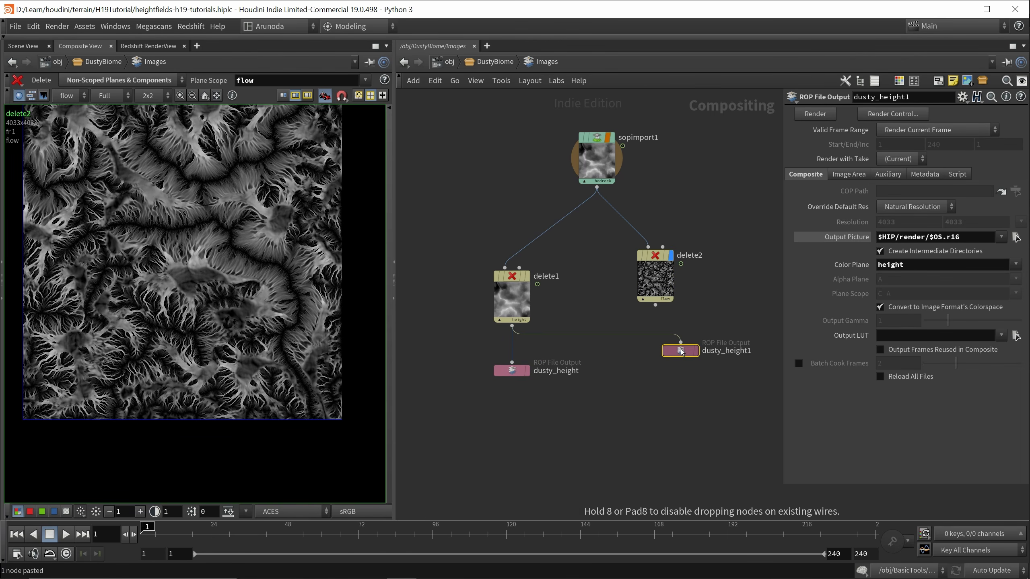
pyautogui.moveTo(656, 305); pyautogui.dragTo(670, 371)
# - Rename the copied file output node as dusty_flow
pyautogui.doubleClick(722, 371)
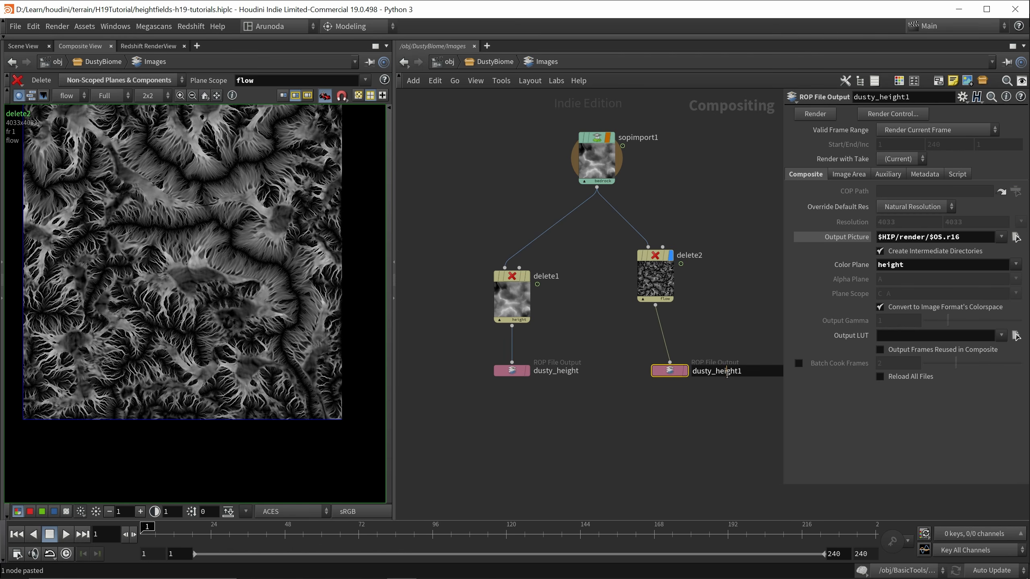
pyautogui.click(717, 372)
pyautogui.moveTo(718, 371); pyautogui.dragTo(769, 371)
pyautogui.write('flow')
pyautogui.press('Return')
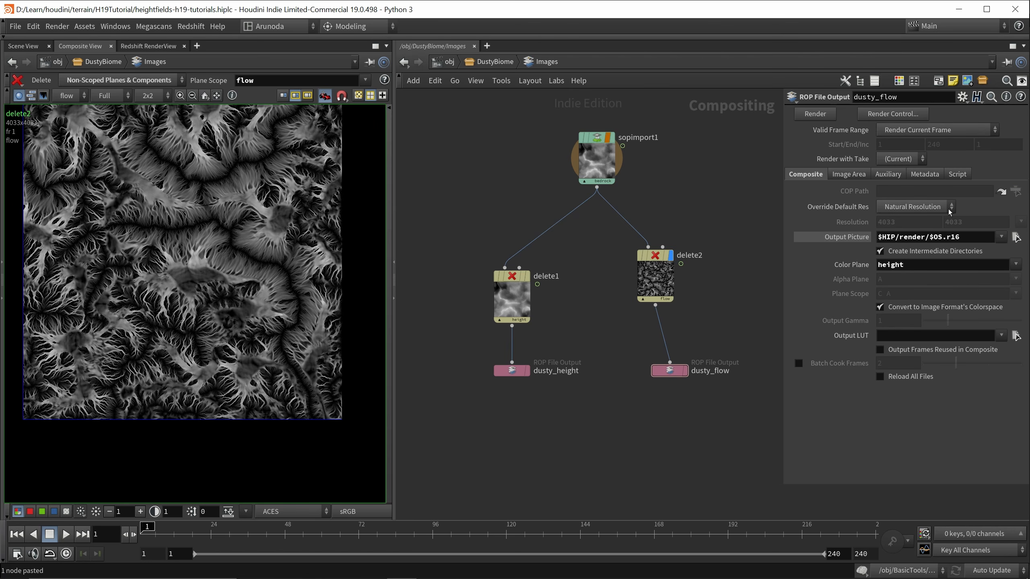
# - Set dusty_flow's color plane to flow and its output picture to $HIP/render/$OS.png
pyautogui.click(913, 264)
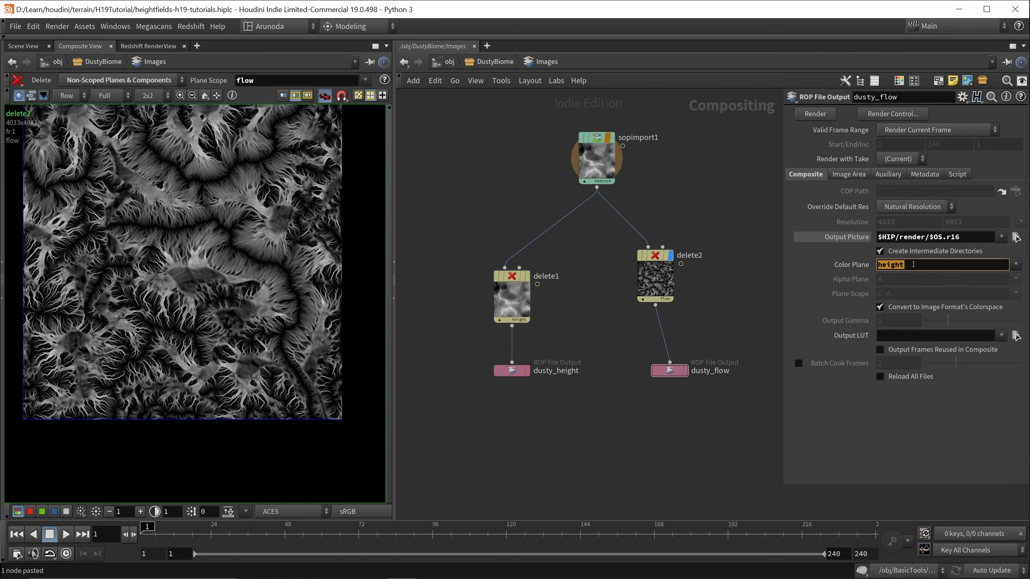
pyautogui.press('BackSpace')
pyautogui.click(1015, 264)
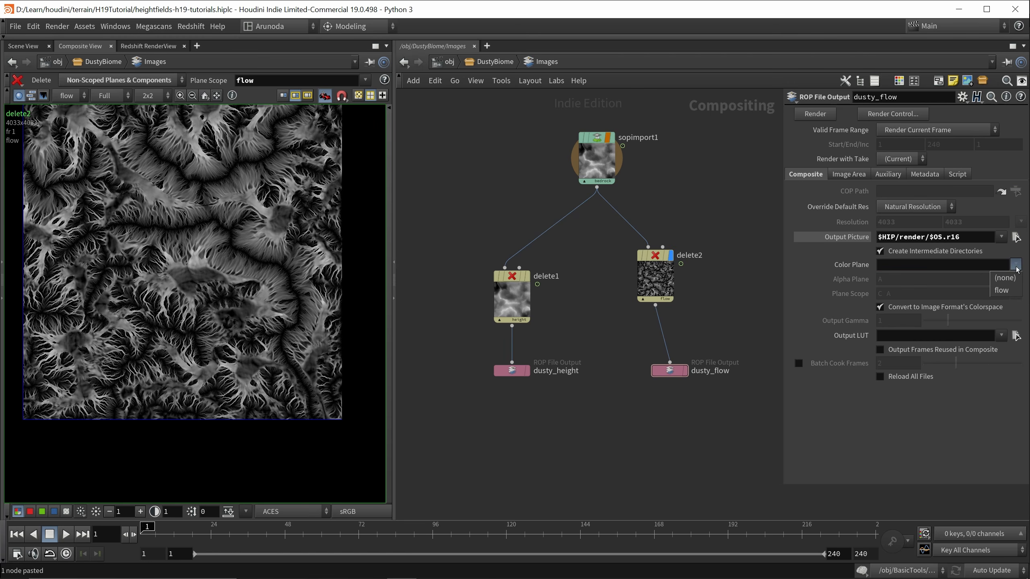
pyautogui.click(1005, 286)
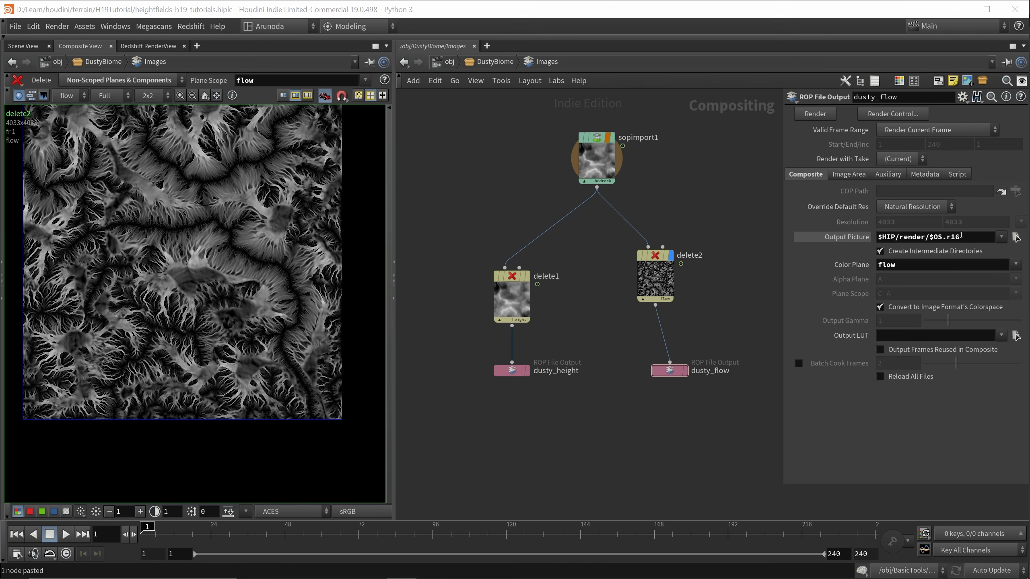
pyautogui.moveTo(961, 236); pyautogui.dragTo(947, 237)
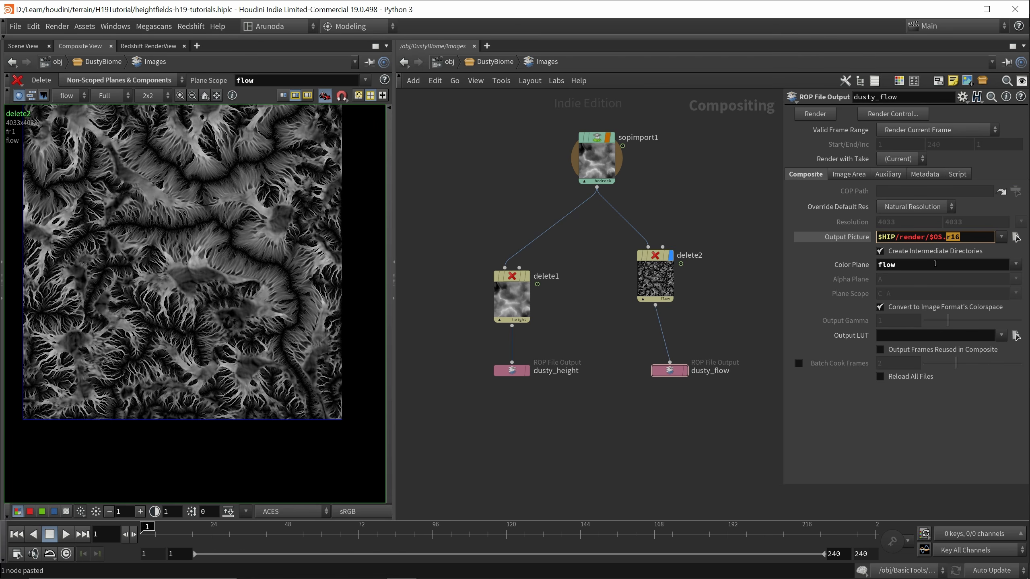
pyautogui.write('png')
pyautogui.press('Return')
# - Set dusty_flow's alpha plane to (none) and render the image
pyautogui.click(897, 280)
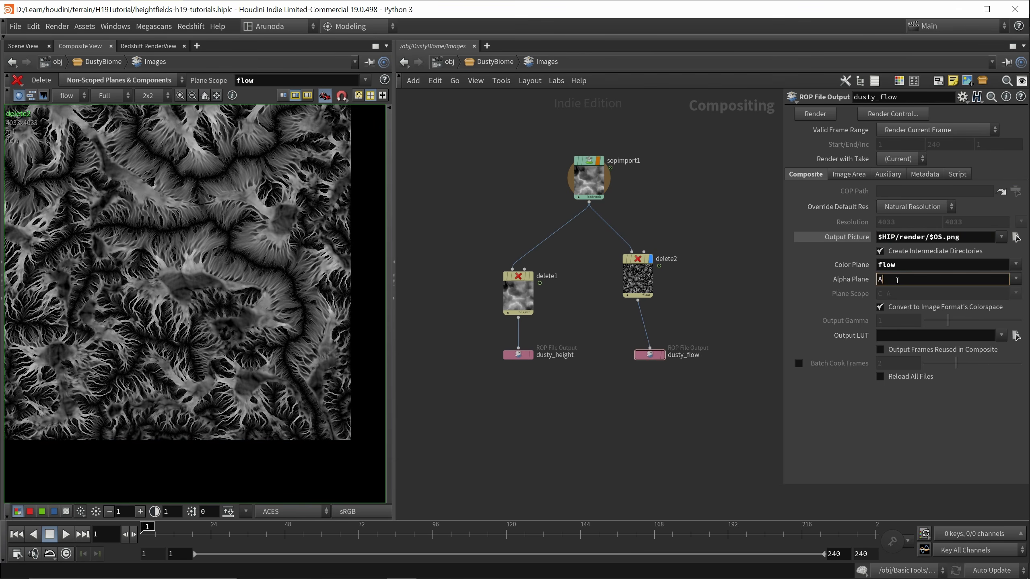
pyautogui.click(1016, 279)
pyautogui.click(1005, 290)
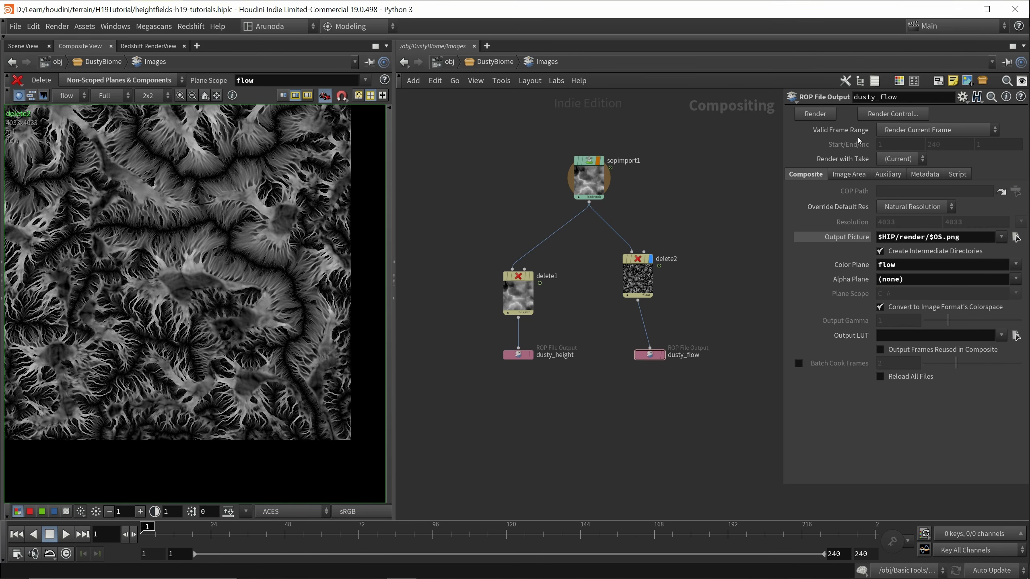
pyautogui.click(818, 115)
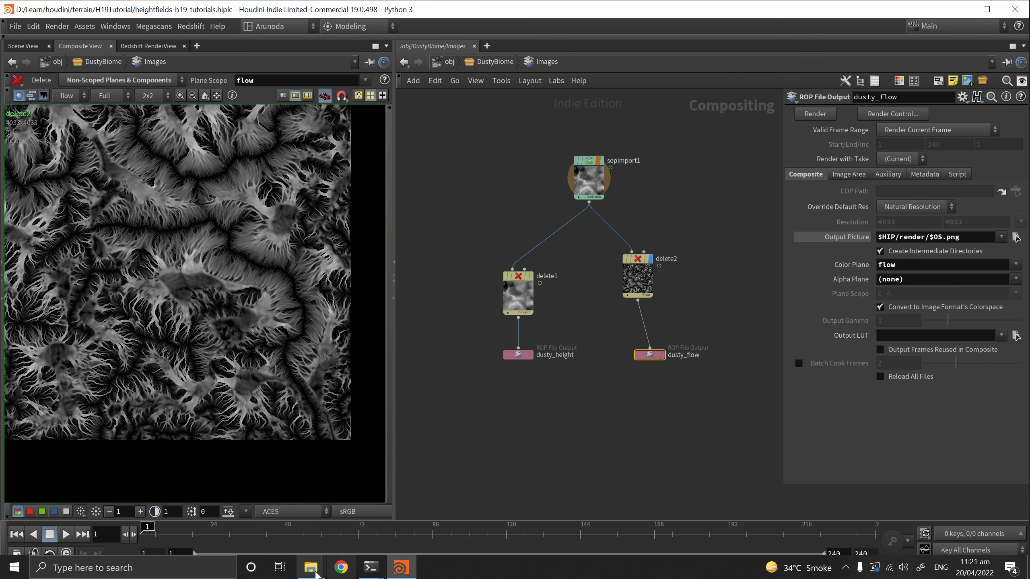
# - Open the exported dusty_flow image from the render folder and inspect it up close
pyautogui.moveTo(311, 567)
pyautogui.click(355, 519)
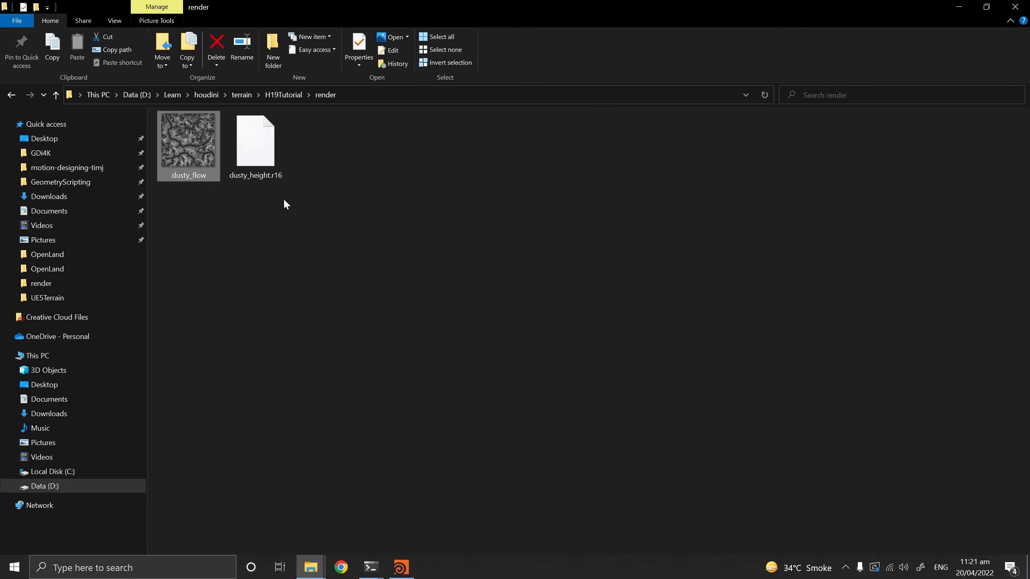
pyautogui.doubleClick(207, 156)
pyautogui.scroll(3, 386, 306)
pyautogui.scroll(-3, 386, 305)
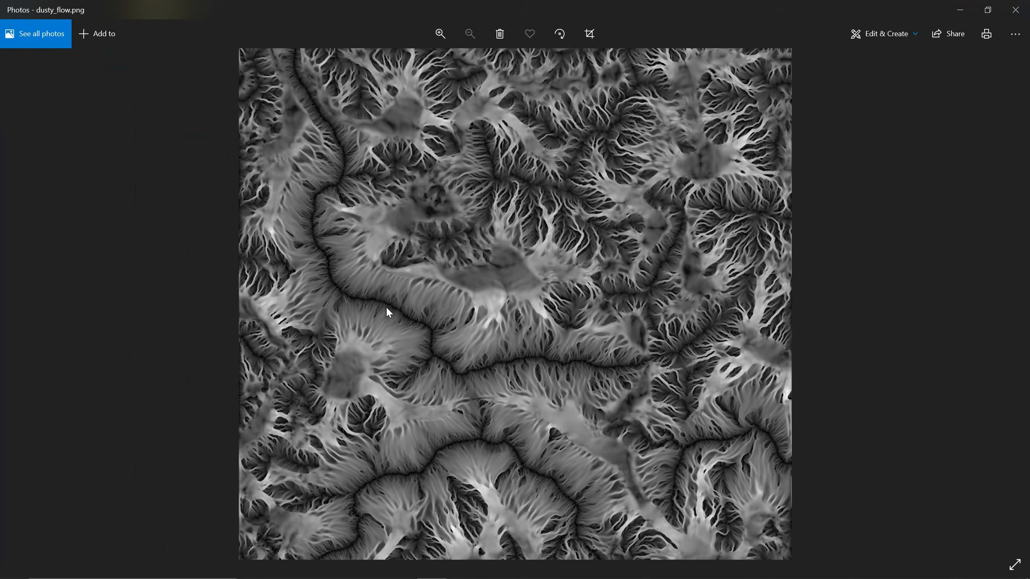
pyautogui.scroll(2, 385, 306)
pyautogui.scroll(-2, 386, 306)
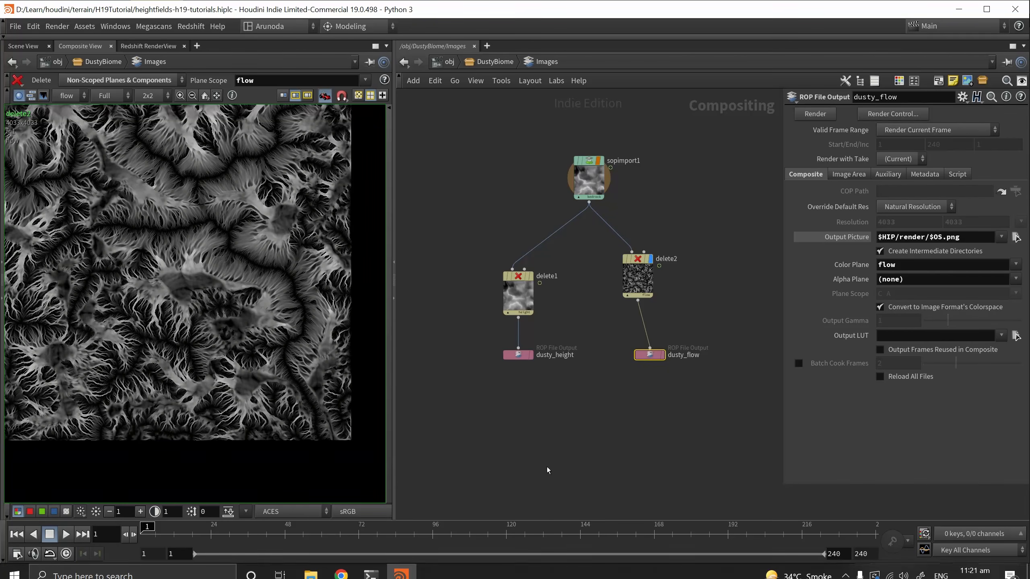
# - Compare the Unreal landscape with Houdini's 3D terrain and the flow plane of the second Delete node
pyautogui.moveTo(721, 367); pyautogui.dragTo(569, 154)
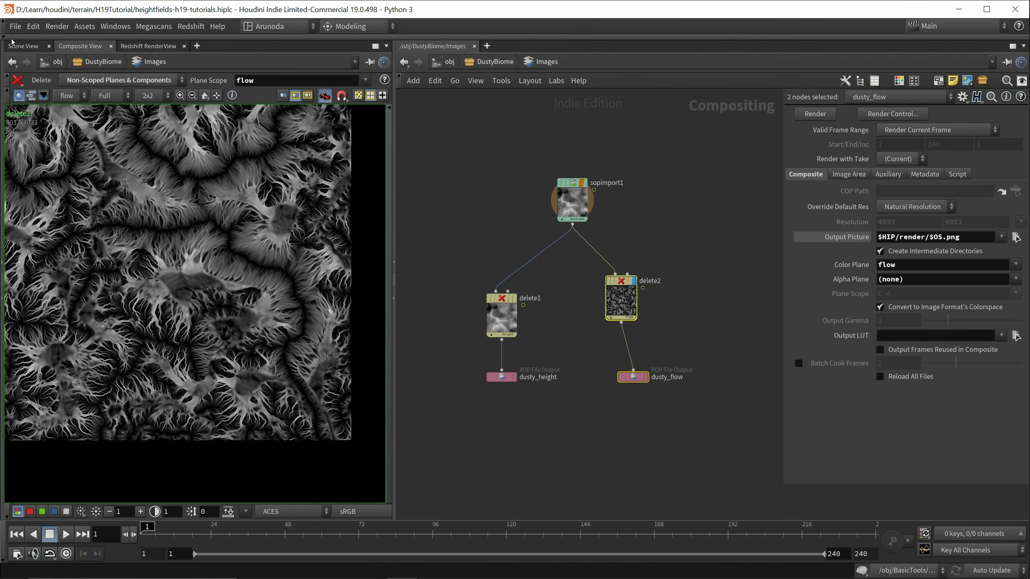
pyautogui.click(15, 46)
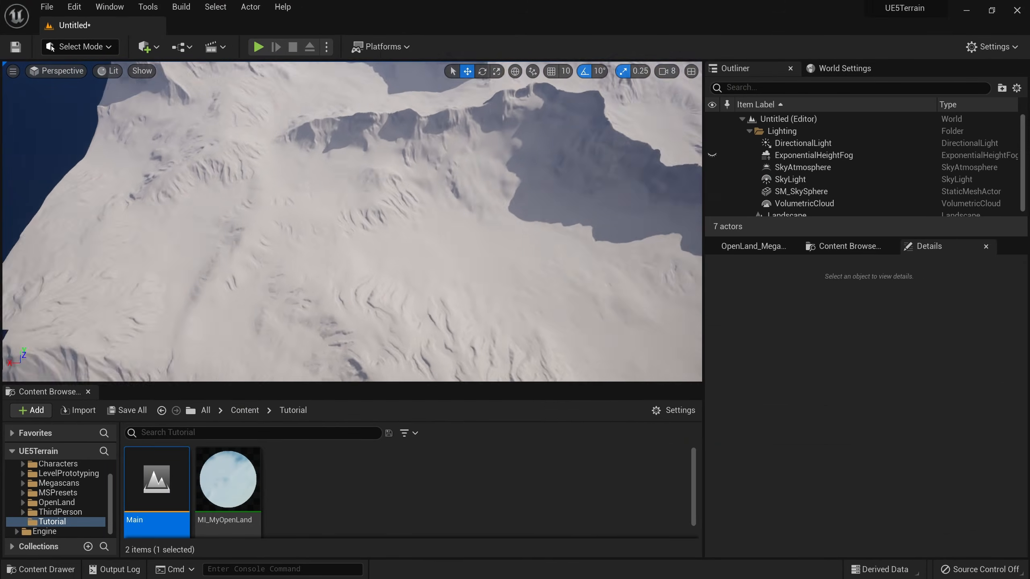
pyautogui.moveTo(325, 170); pyautogui.dragTo(443, 199, button='right')
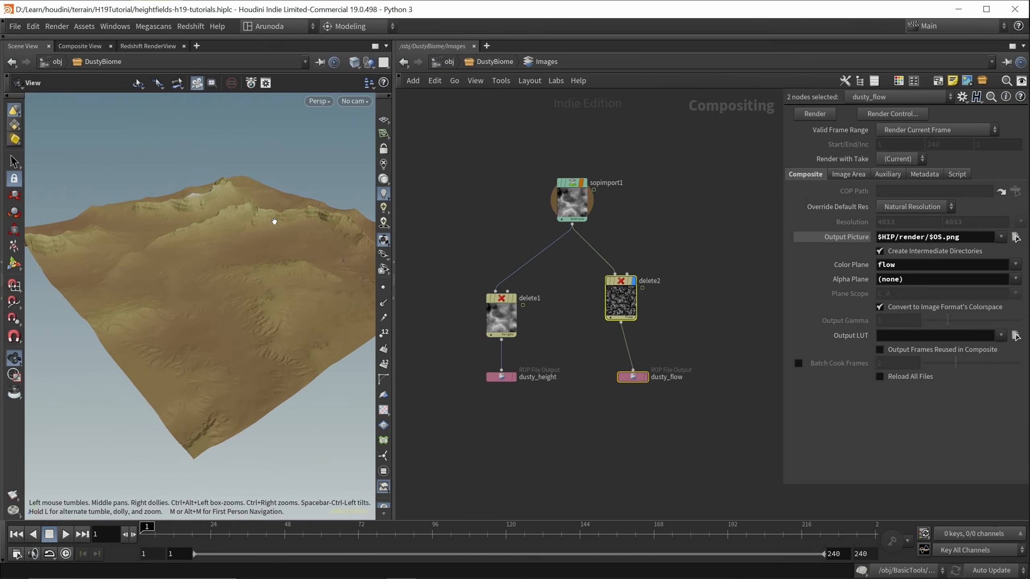
pyautogui.click(618, 303)
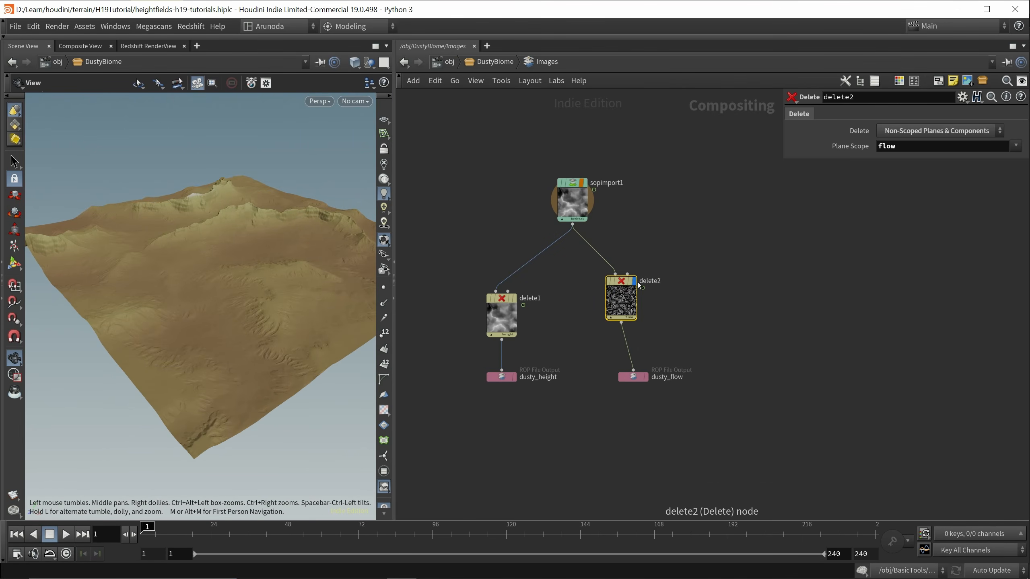
pyautogui.click(79, 46)
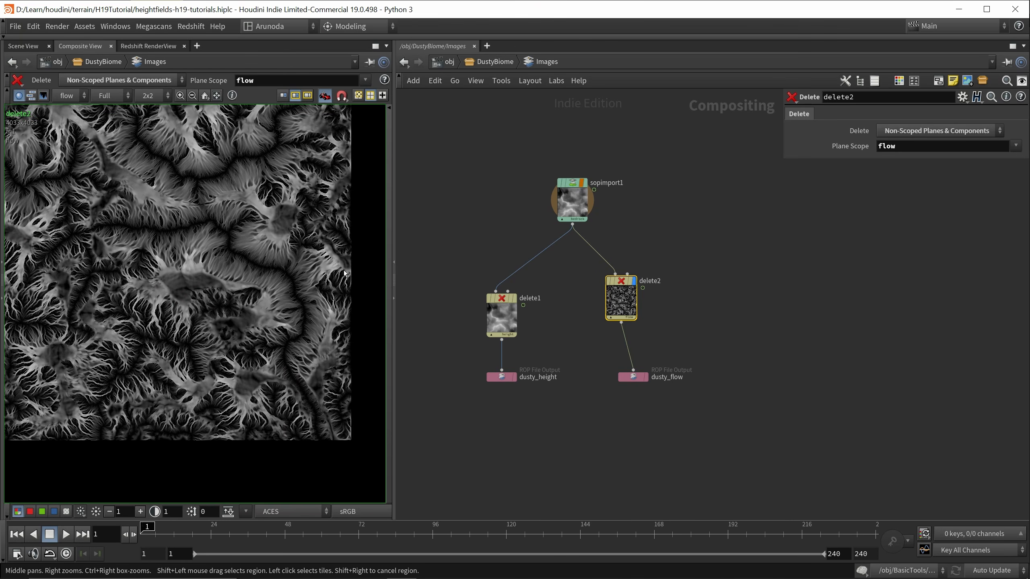
pyautogui.scroll(-2, 292, 255)
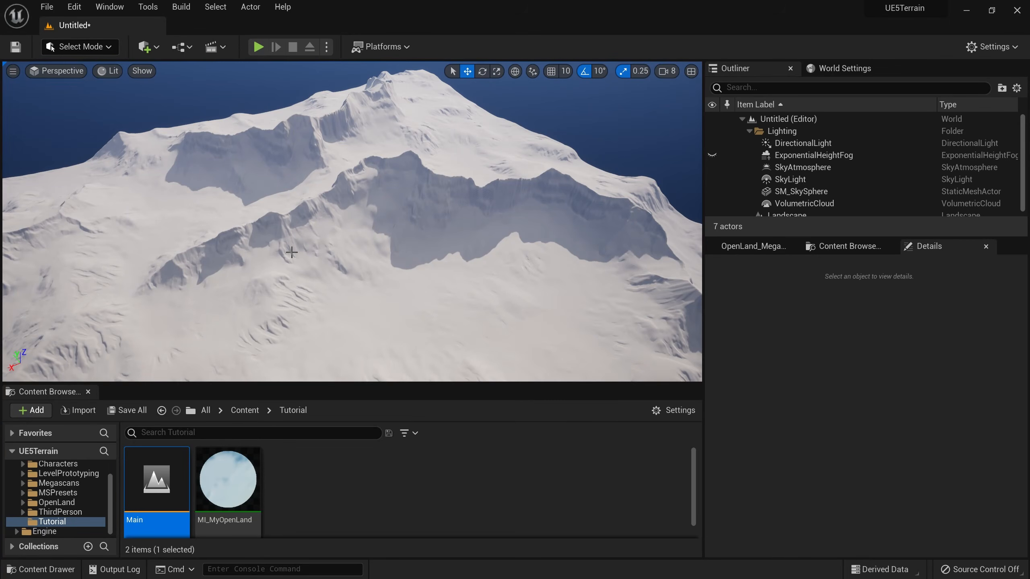